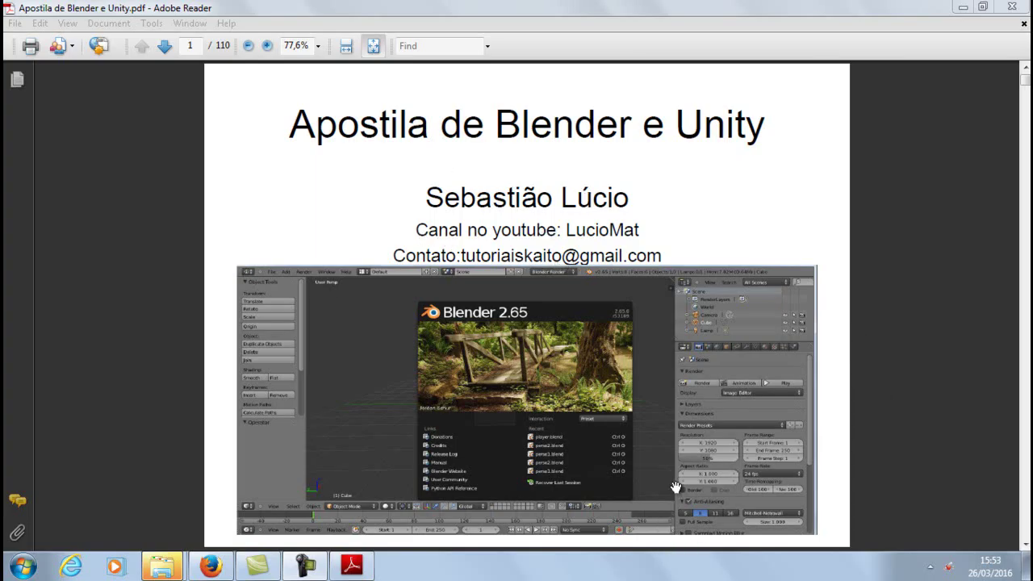
Step: Go to page 100 of 110, the 'Modelagem' slide, in the handout
left_click(191, 45)
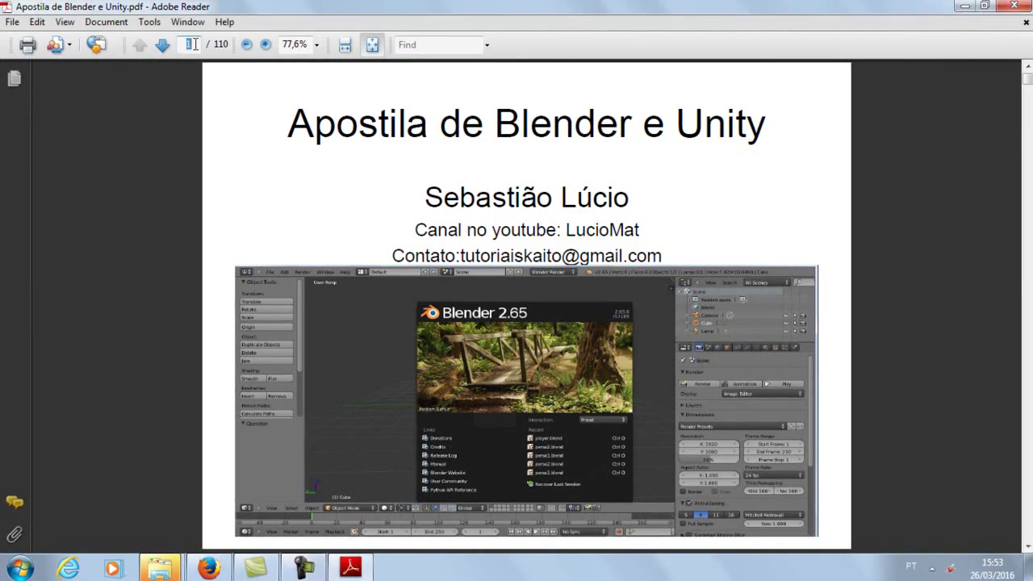
type("1100")
key("BackSpace")
key("BackSpace")
type("00")
key("Return")
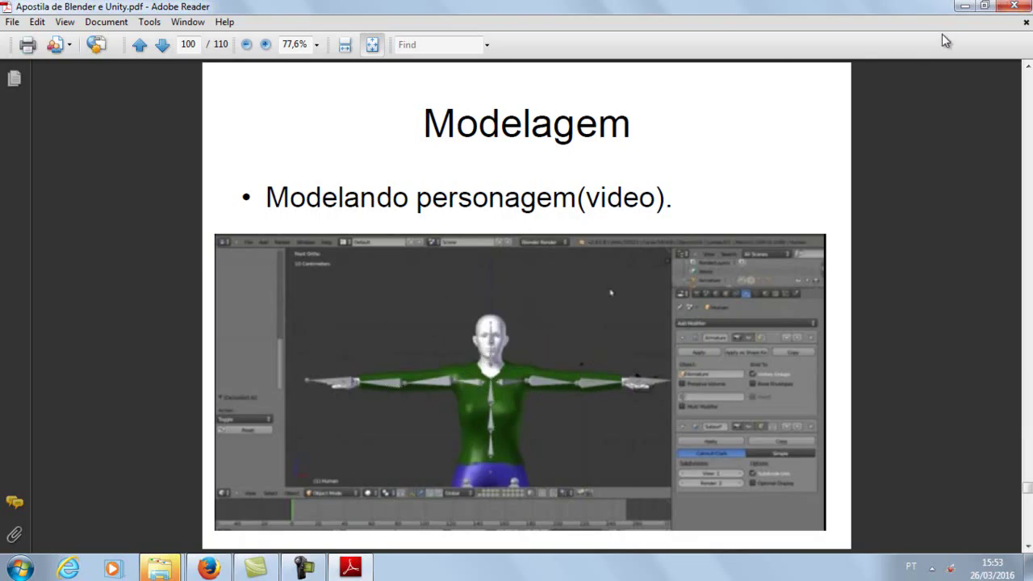
Step: Minimize Adobe Reader and dismiss the disk-check and AutoPlay prompts to reveal the tutorial blender folder
left_click(966, 5)
left_click(438, 326)
left_click(621, 83)
Step: Open the minecraft PNG in Windows Live Photo Gallery, shown as photo 1 of 6
left_click(904, 238)
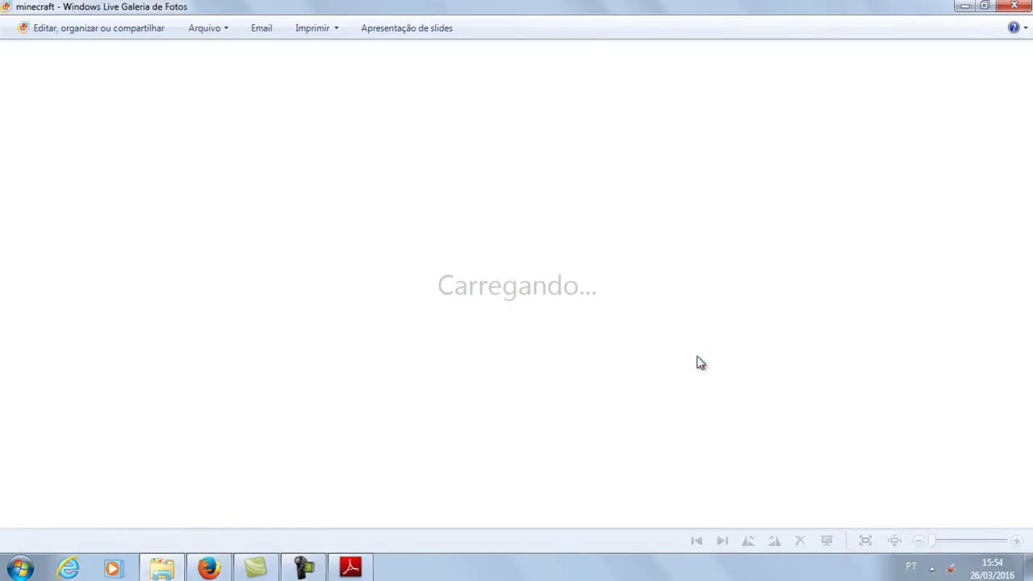
scroll(558, 276, "up", 3)
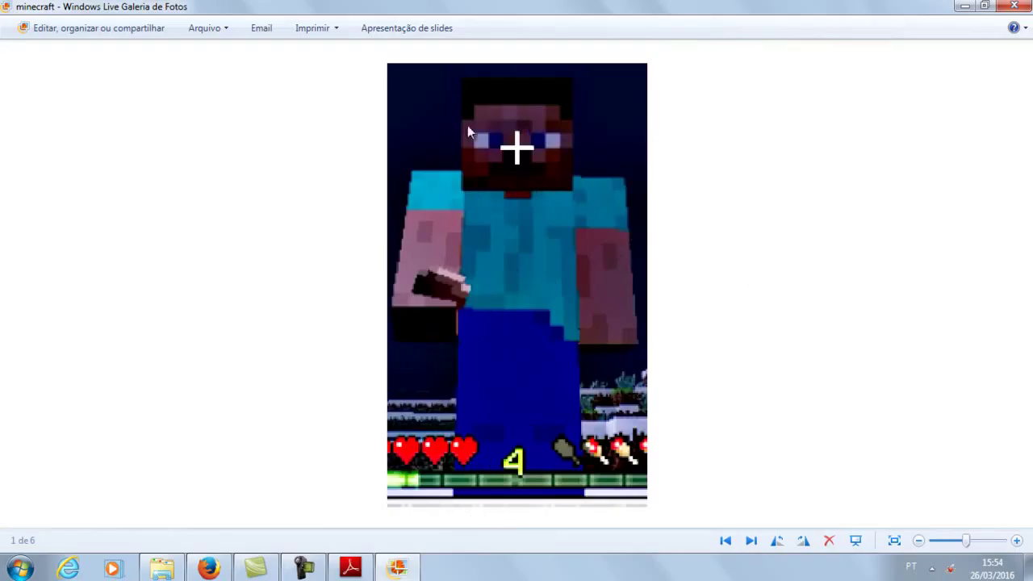
Step: Close the minecraft image preview and open the blender-2.65a-windows64 folder under Blender 3D
left_click(1014, 6)
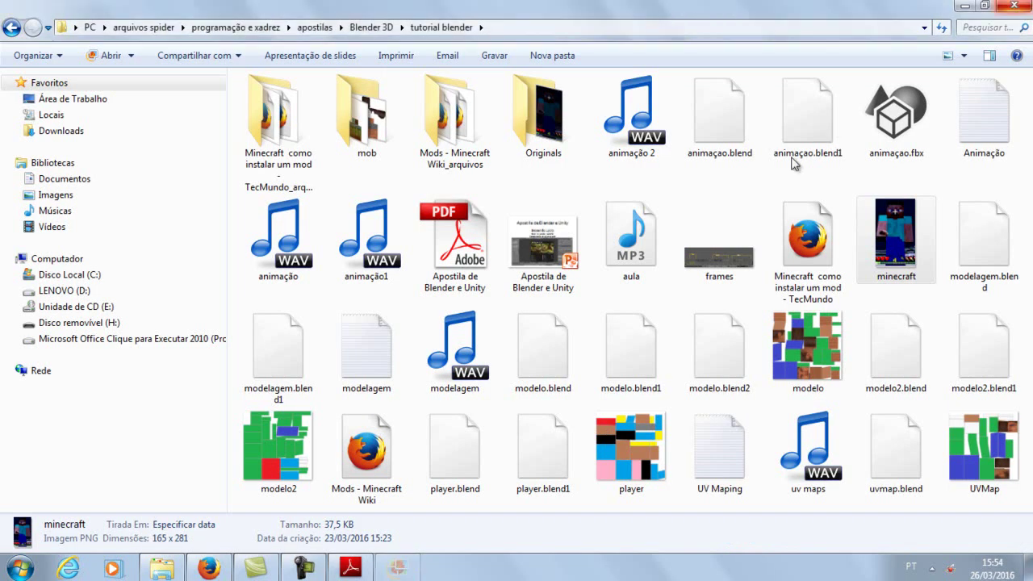
left_click(374, 29)
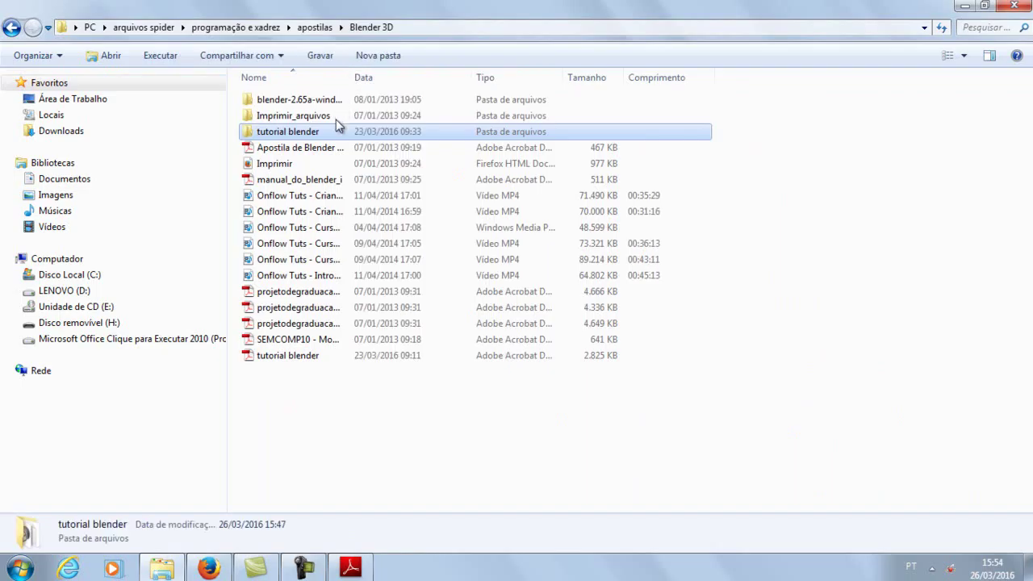
left_click(327, 103)
double_click(328, 103)
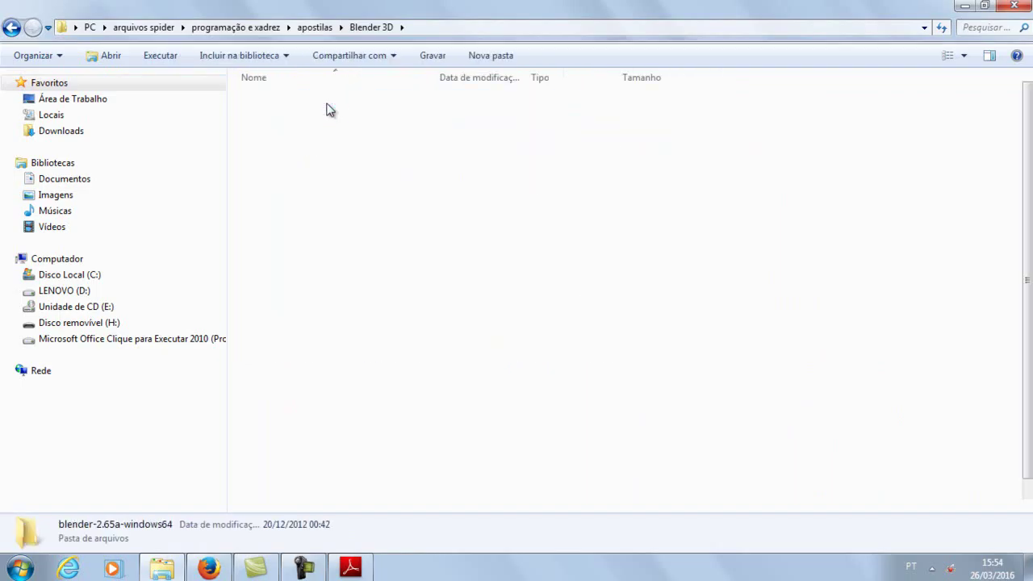
Step: Launch Blender 2.65 and dismiss the splash screen to reveal the default cube scene
double_click(318, 177)
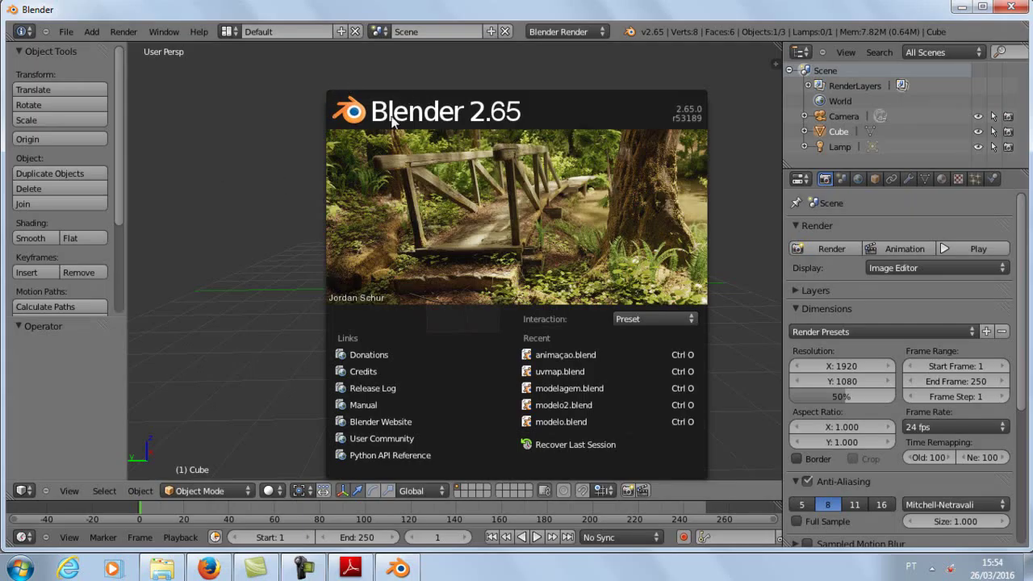
left_click(265, 238)
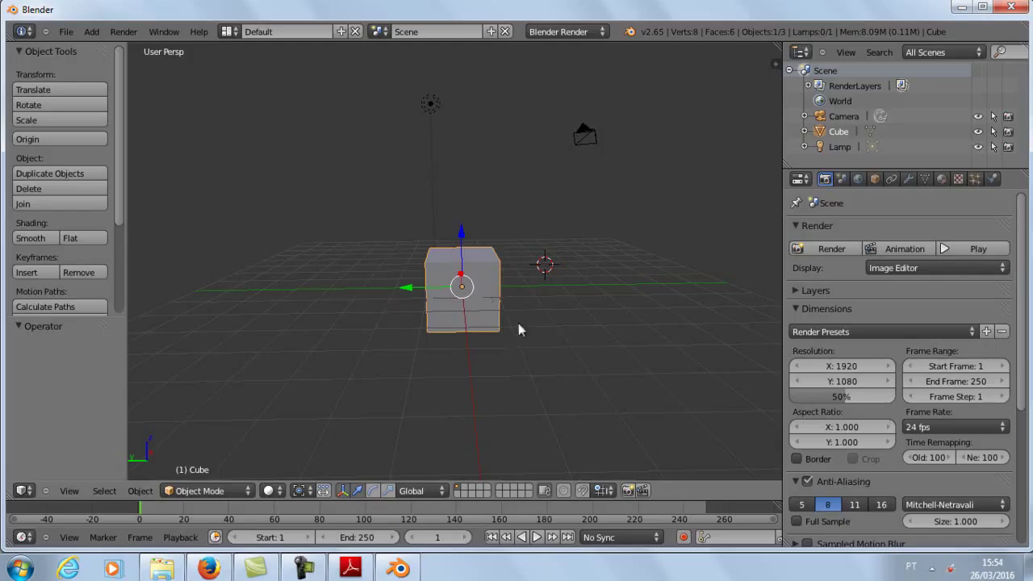
Step: Set the 3D viewport to Front view, then toggle it to orthographic (Front Ortho)
left_click(70, 492)
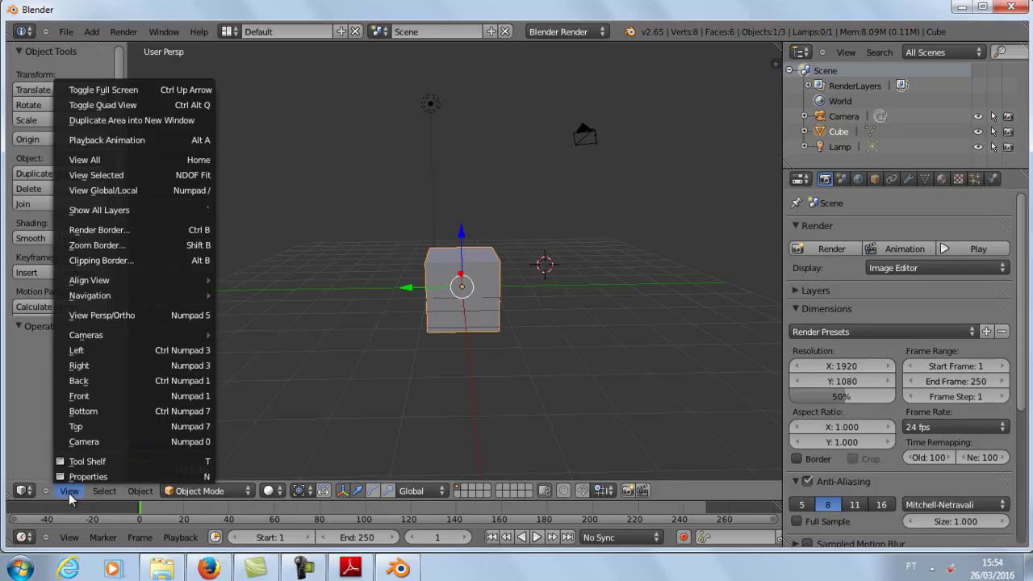
left_click(106, 395)
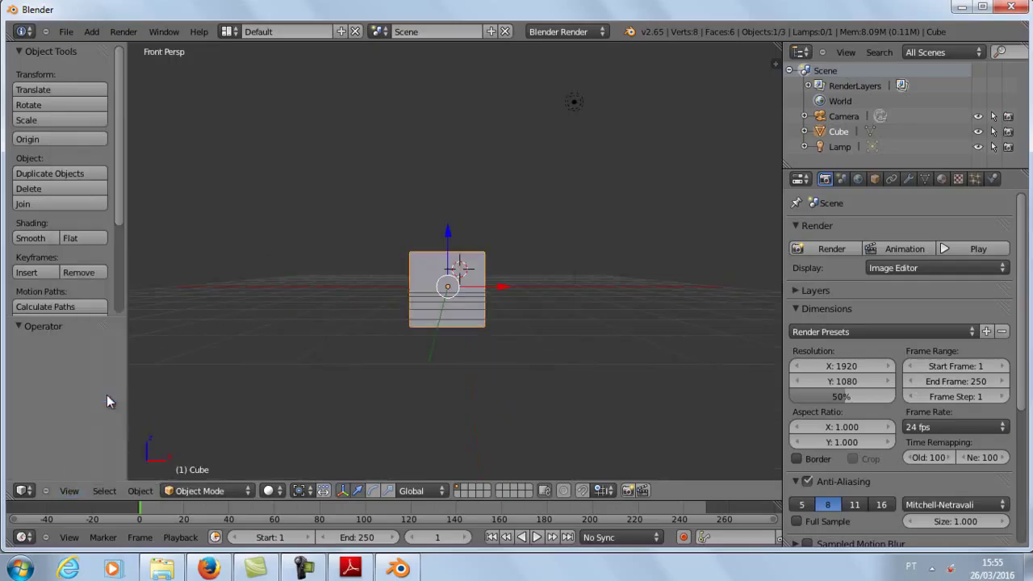
left_click(78, 493)
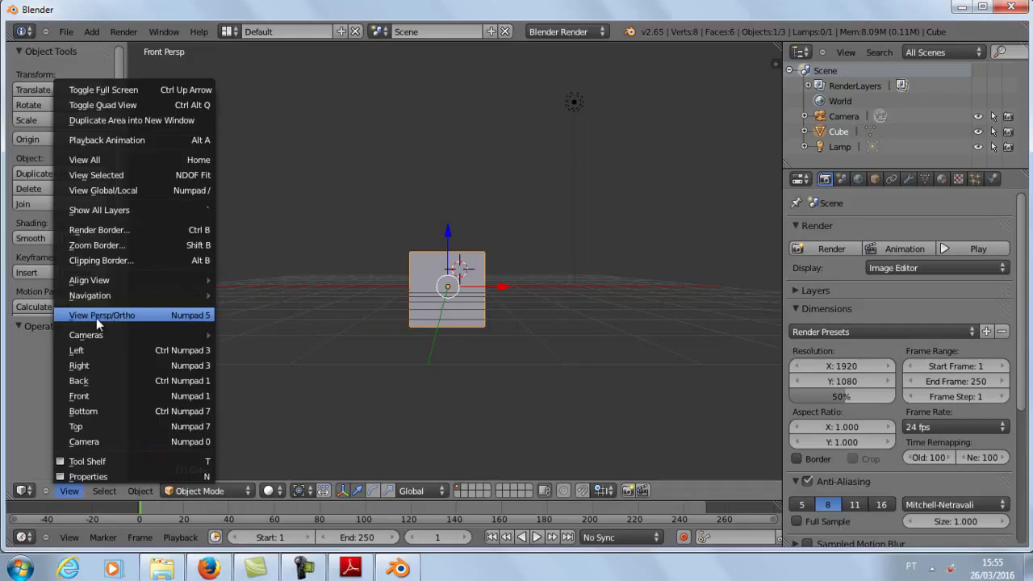
left_click(96, 318)
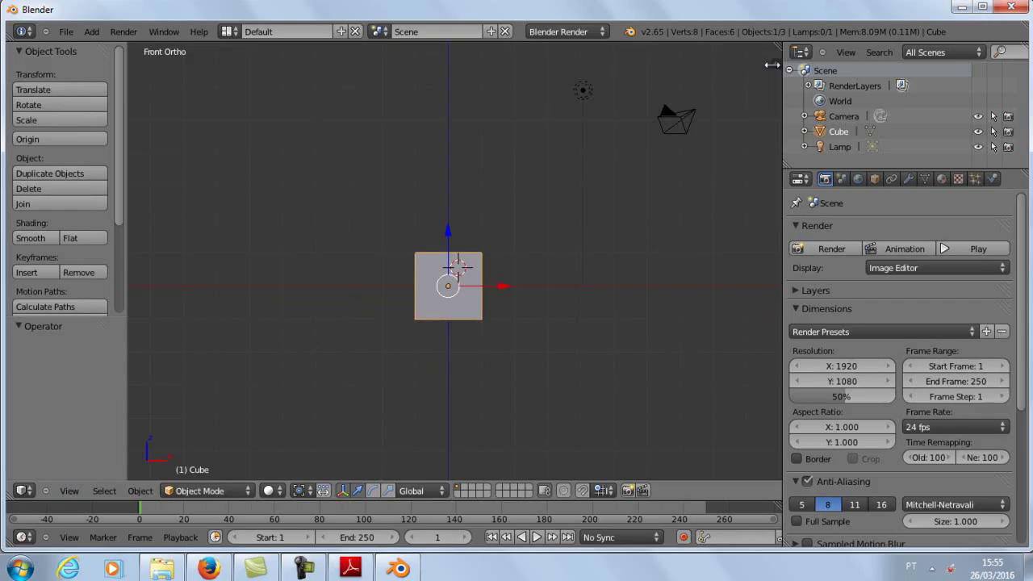
Step: Show the N properties panel, enable Background Images and add a new image slot
left_click_drag(773, 65, 716, 69)
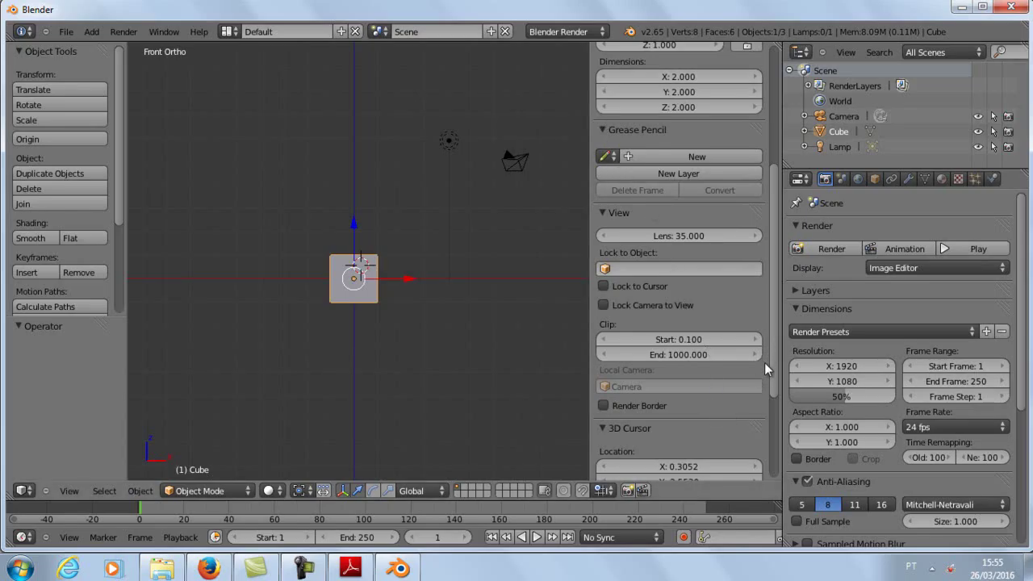
left_click_drag(773, 350, 762, 460)
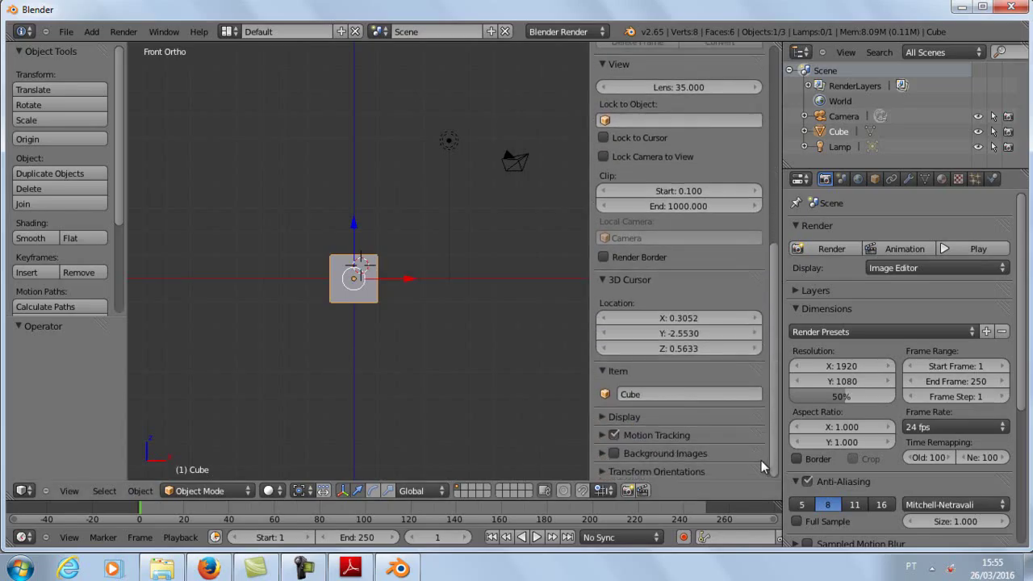
left_click(602, 456)
scroll(772, 351, "down", 2)
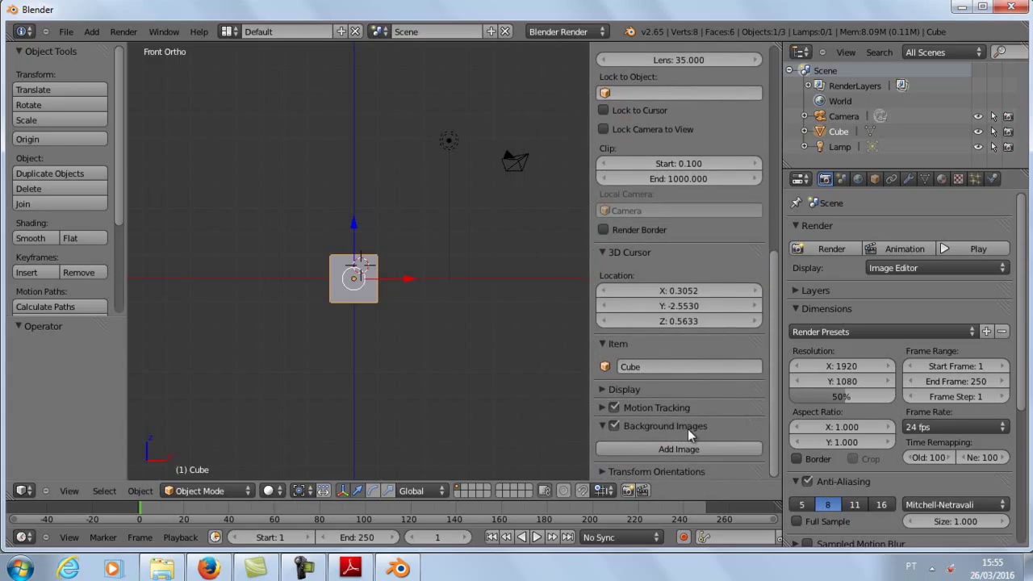
left_click(670, 449)
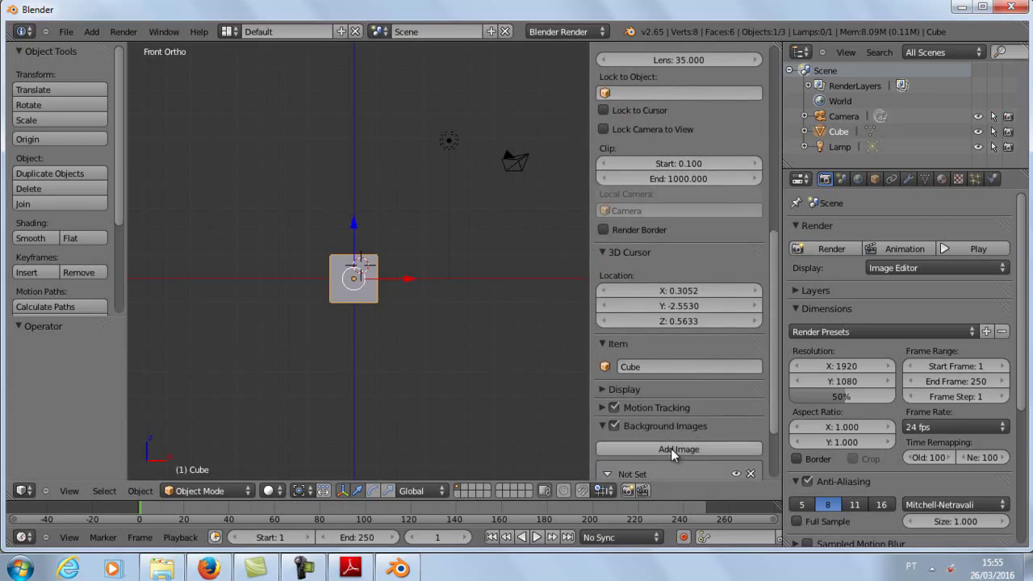
Step: Start browsing for the background image file, then switch to the Explorer window
scroll(767, 367, "down", 4)
scroll(764, 388, "down", 3)
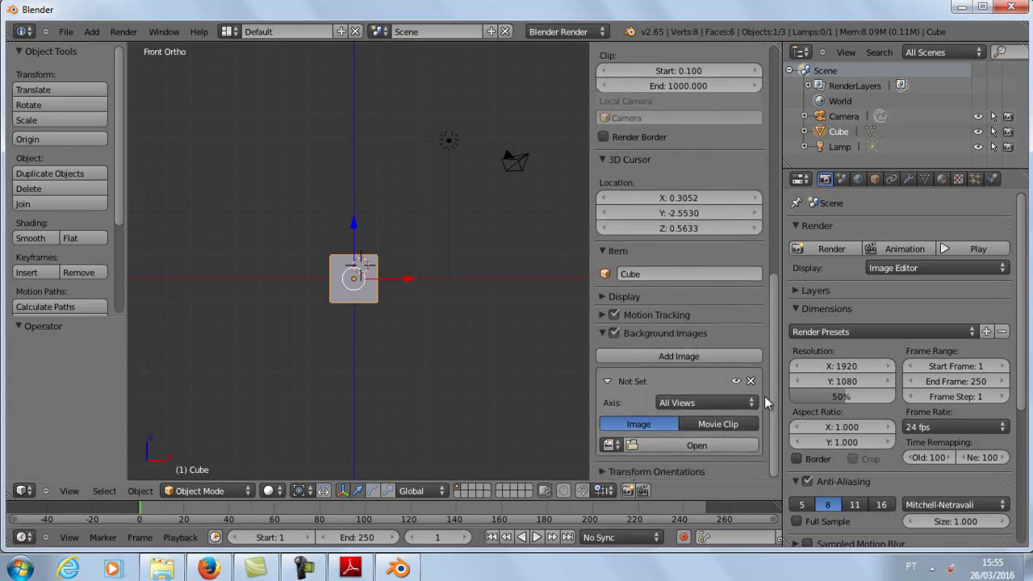
left_click(681, 446)
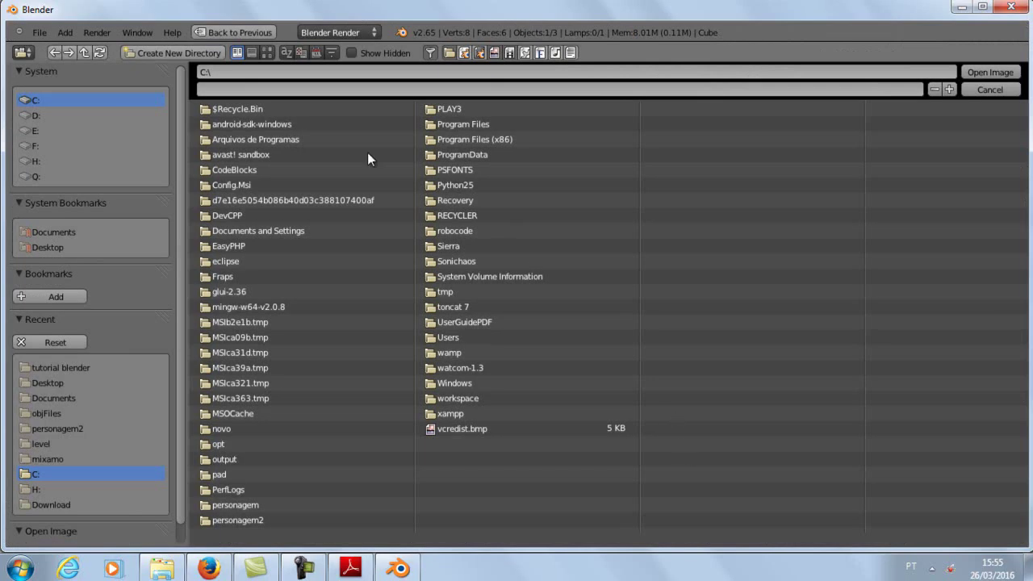
left_click(145, 570)
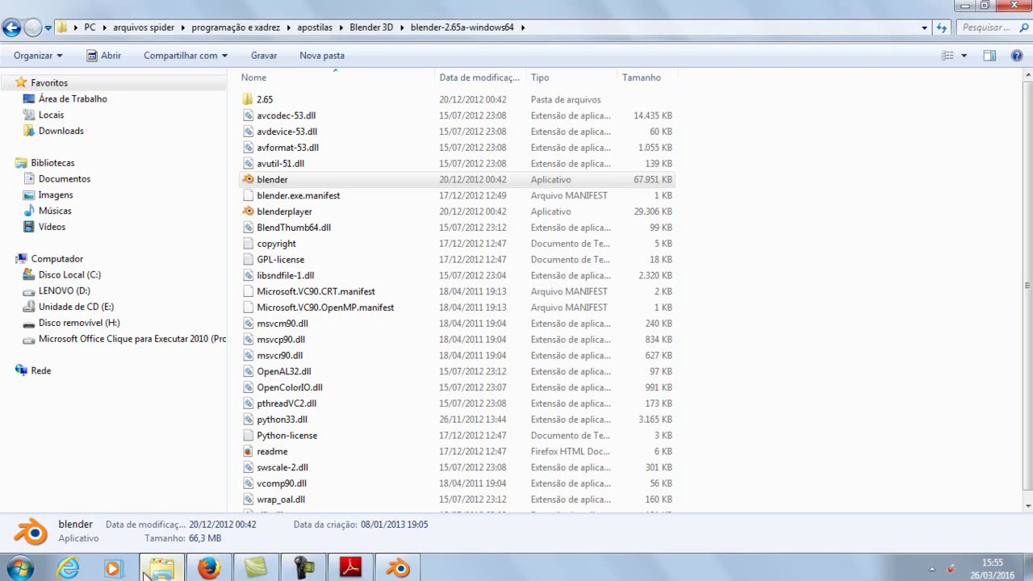
Step: Open the tutorial blender folder, copy its path from the address bar, and return to Blender
left_click(375, 28)
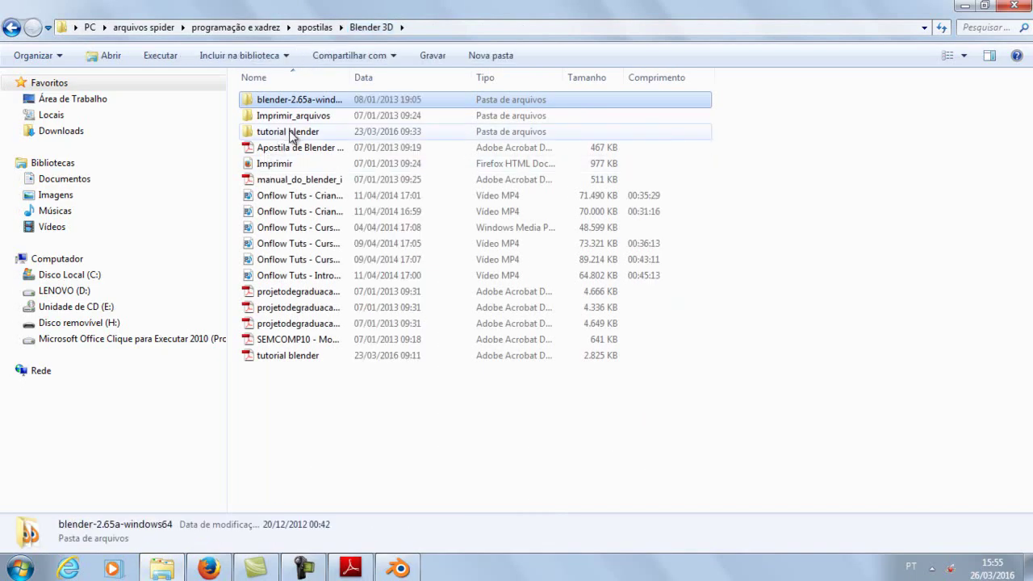
double_click(291, 133)
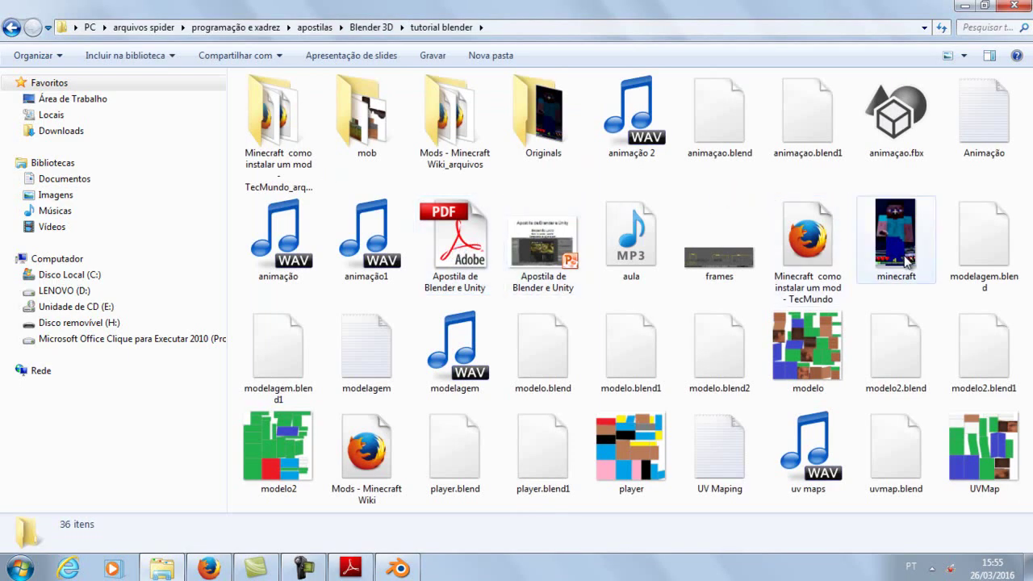
left_click(908, 260)
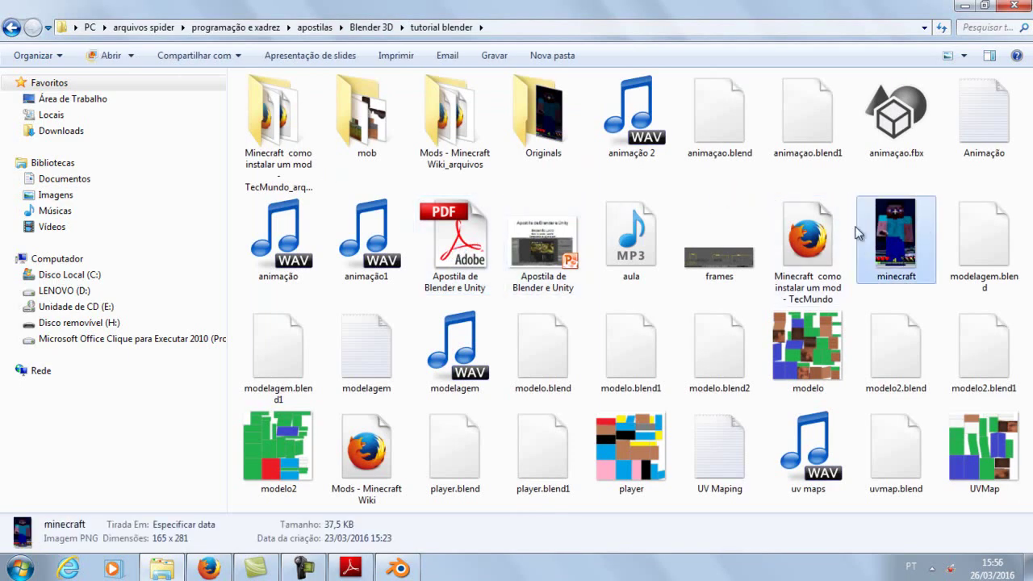
left_click(539, 31)
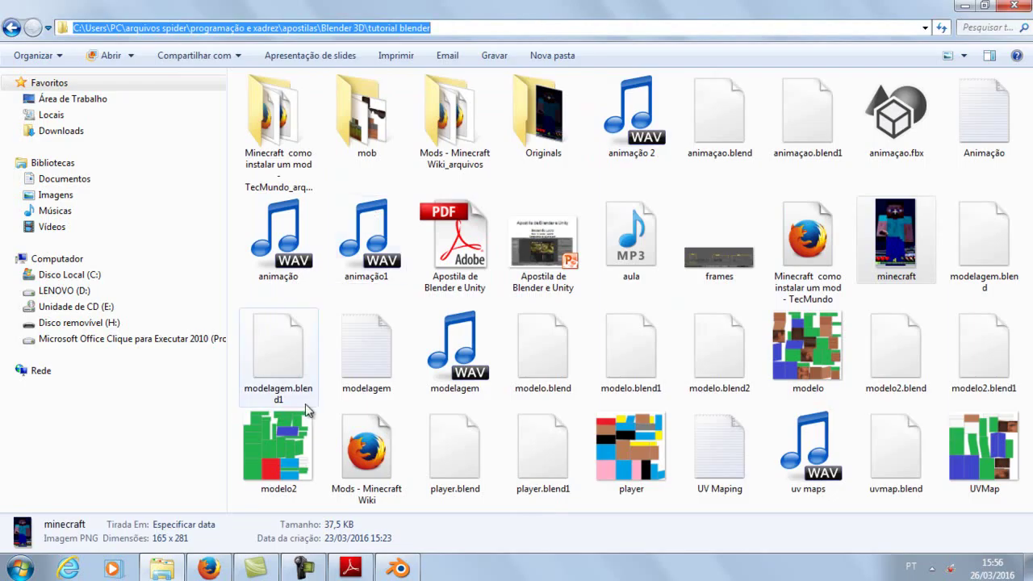
left_click(398, 569)
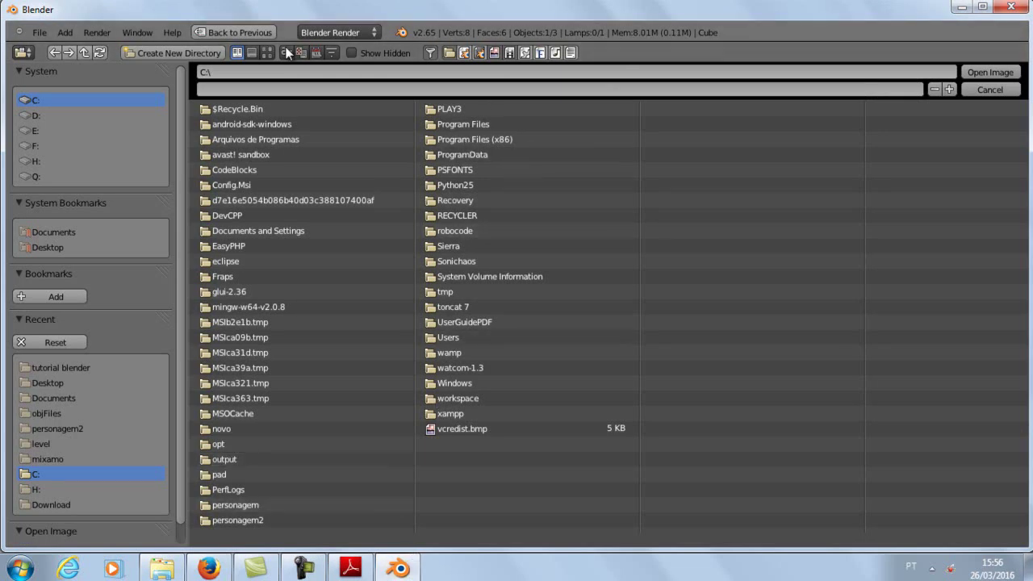
Step: Paste the tutorial blender path into the file browser and open minecraft.png as the background image
left_click(273, 70)
type("C:\\Users\\PC\\arquivos spider\\programação e xadrez\\apostilas\\Blender 3D\\tutorial blender")
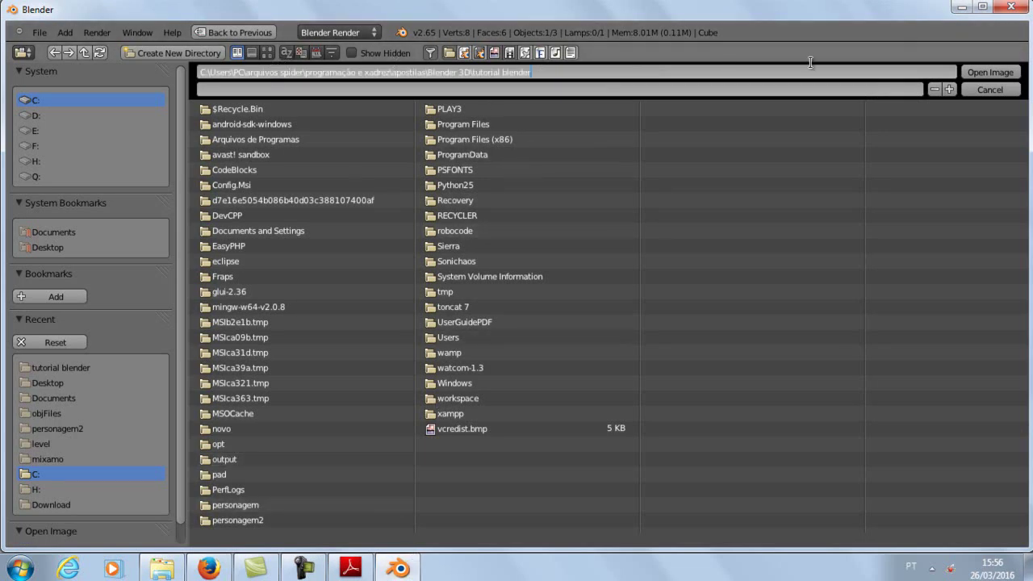
left_click(976, 74)
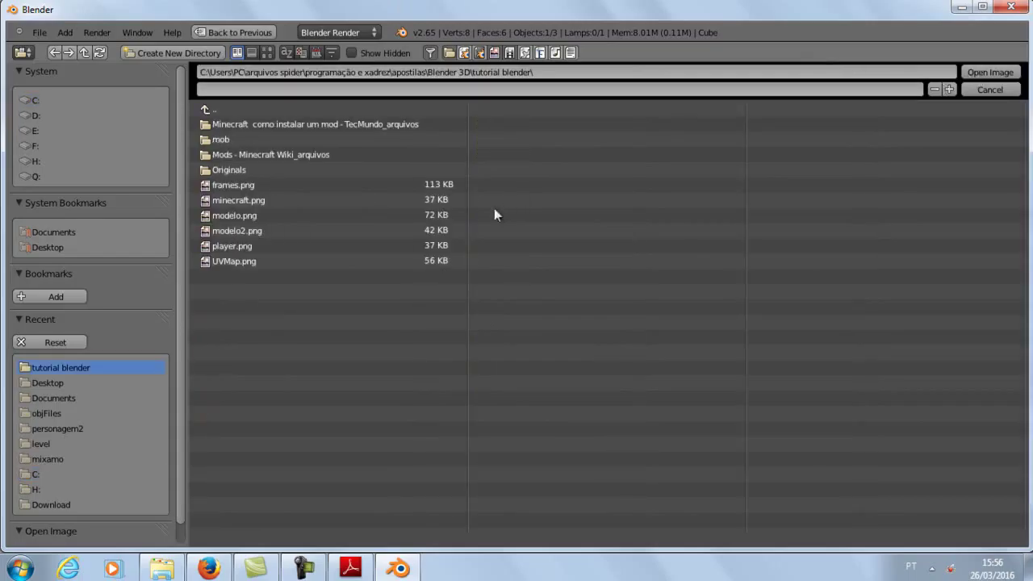
left_click(236, 200)
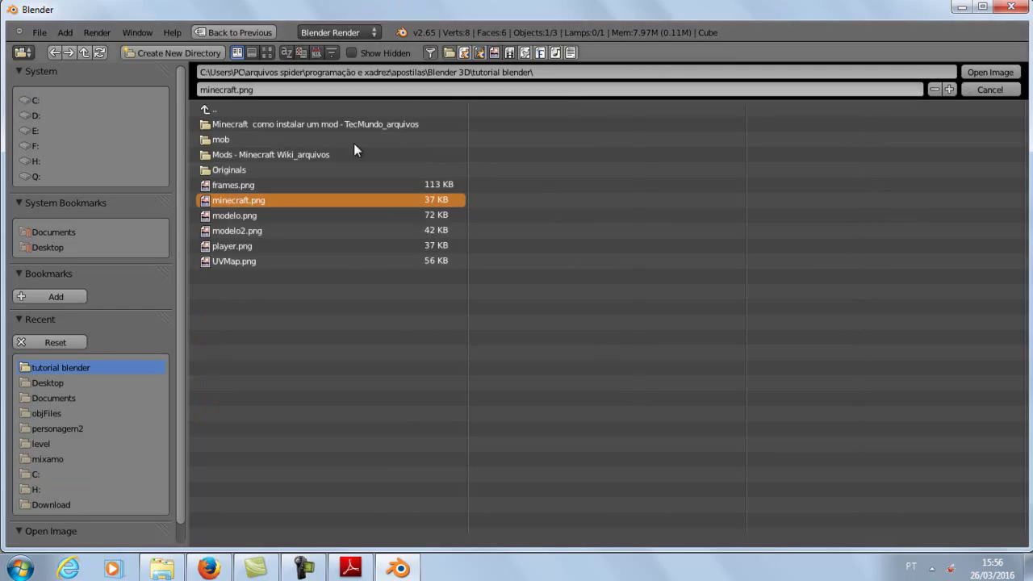
left_click(985, 72)
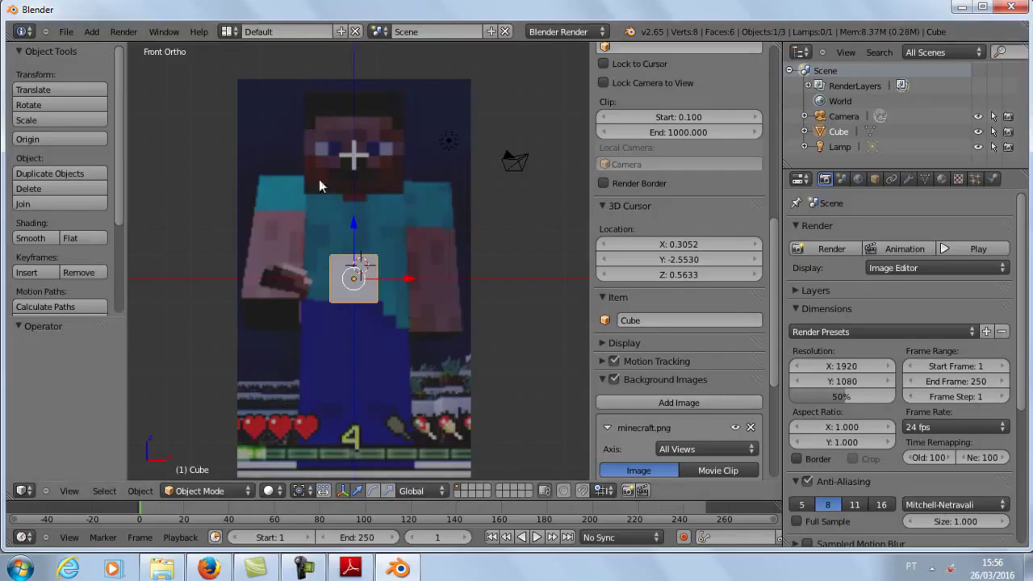
Step: Open the 3D View header's View menu over the Minecraft reference
left_click(66, 498)
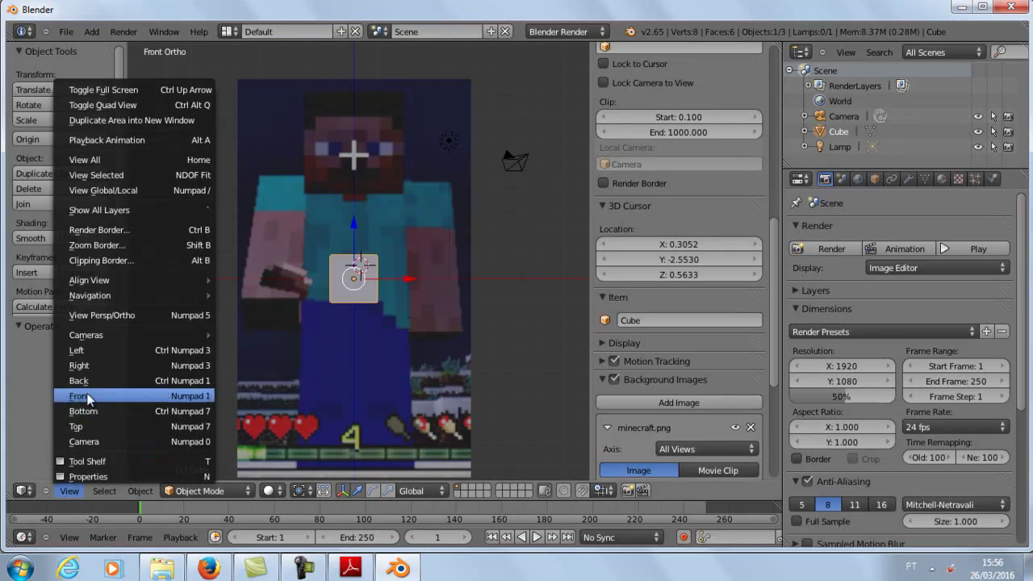
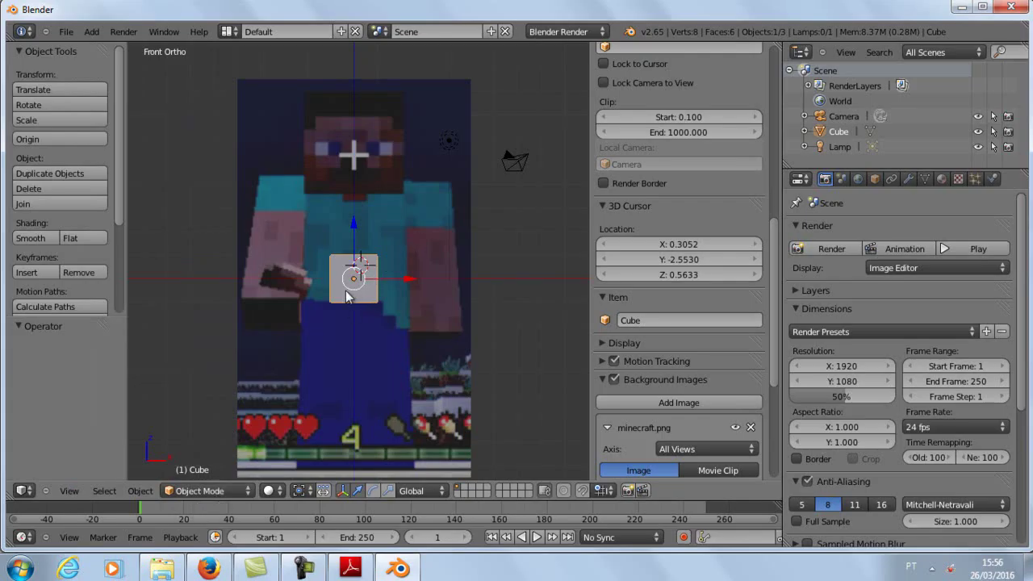
Step: Enter Edit Mode and cut a centred vertical edge loop through the cube's middle
left_click(229, 491)
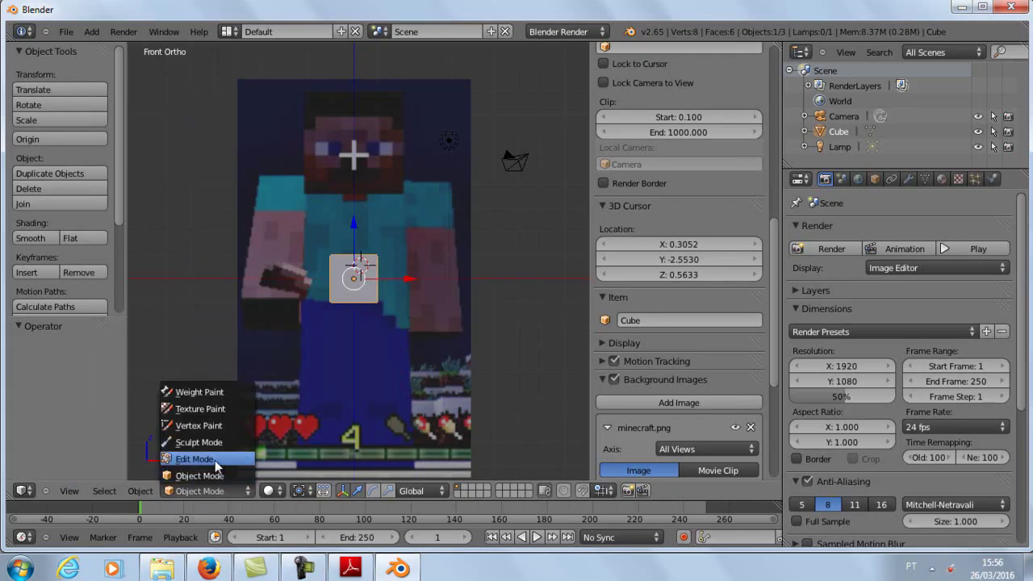
left_click(215, 459)
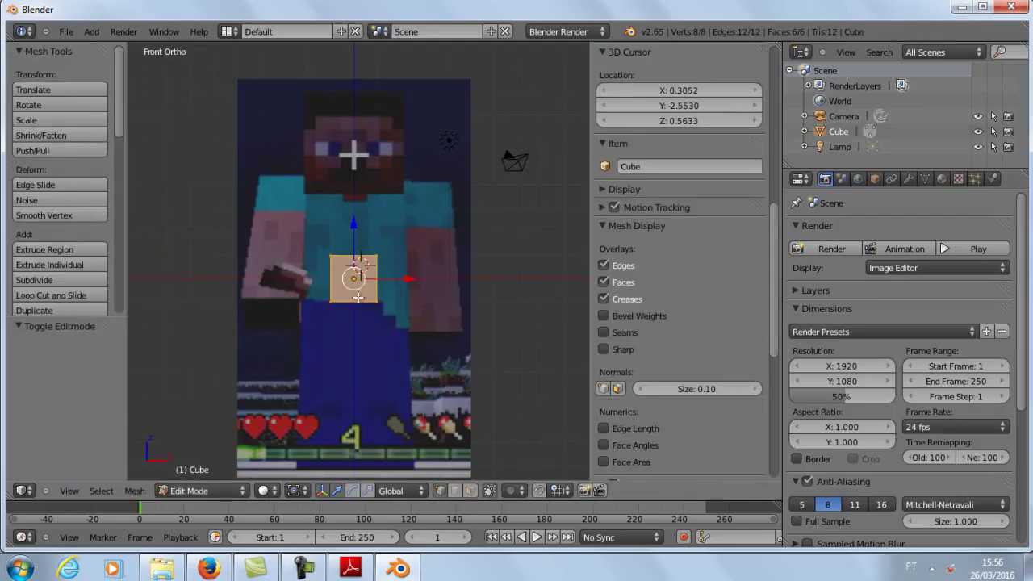
key("ctrl+r")
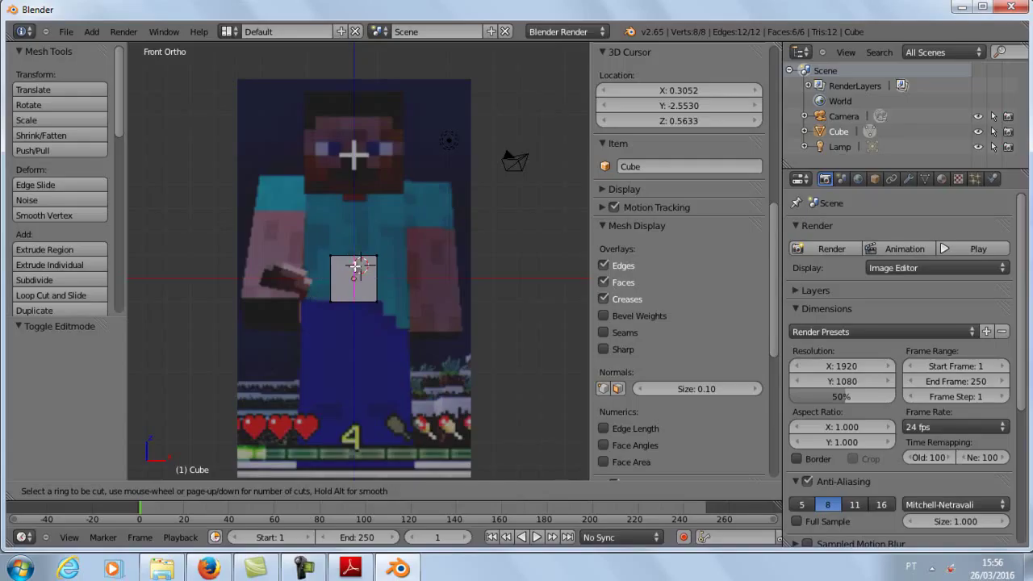
left_click(355, 267)
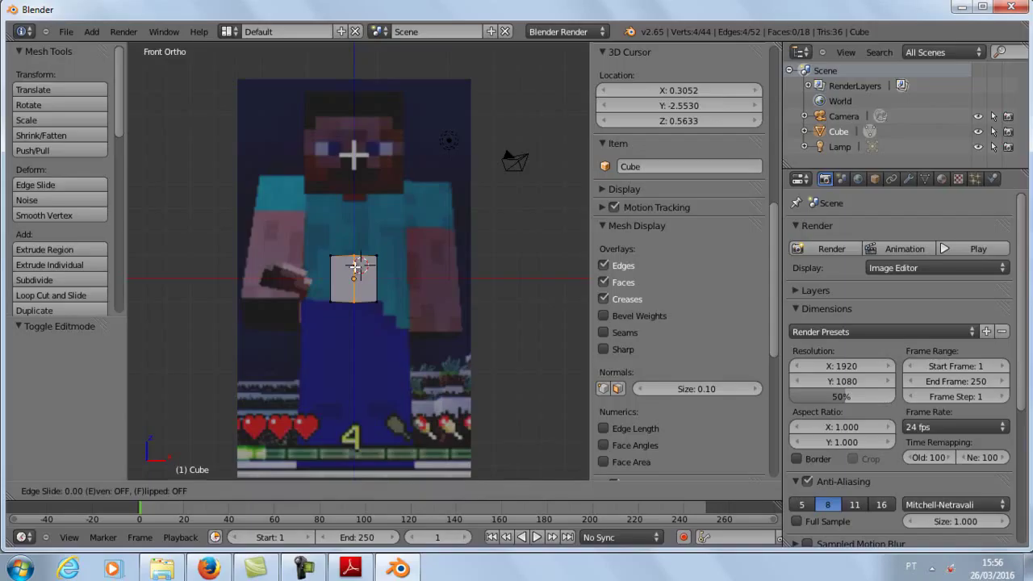
left_click(355, 266)
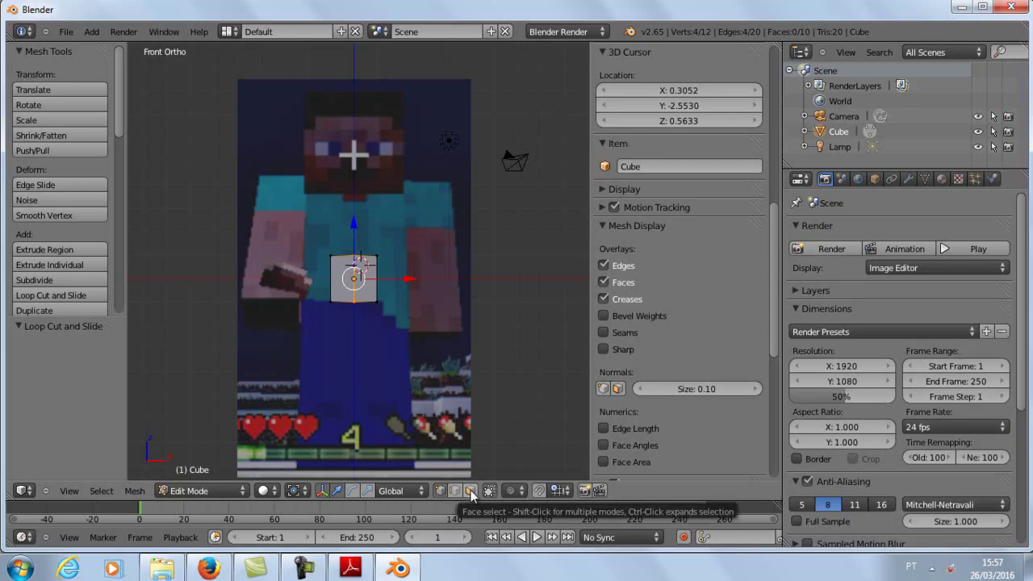
Step: Delete the right half's face vertices and return to the front reference view
left_click(470, 490)
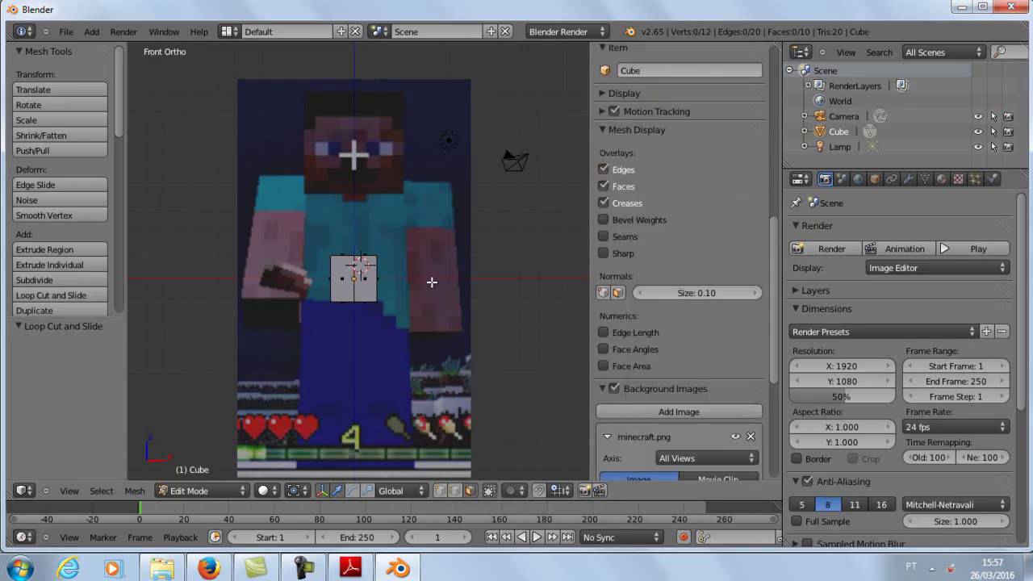
middle_click_drag(432, 282, 358, 333)
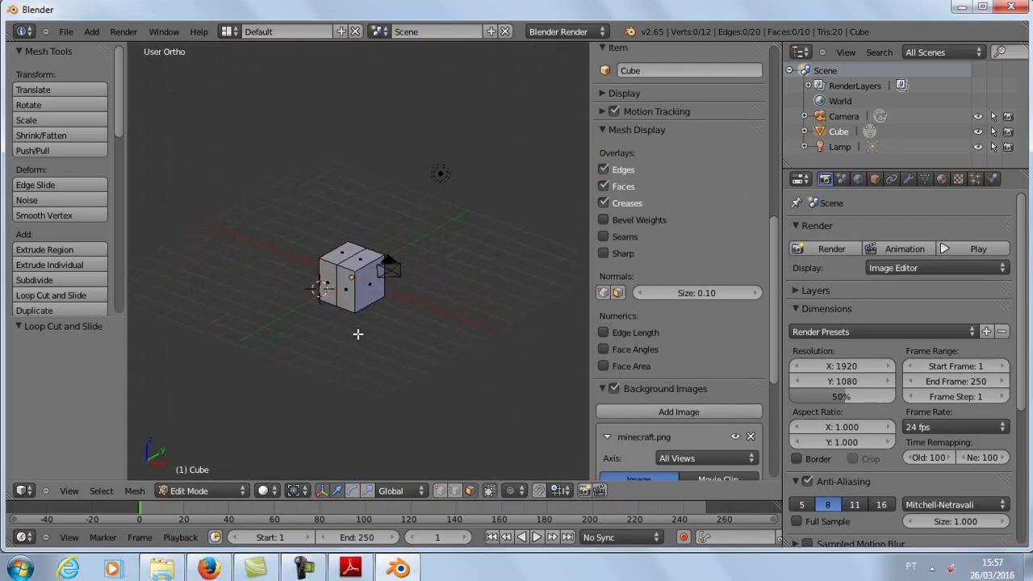
scroll(358, 333, "up", 1)
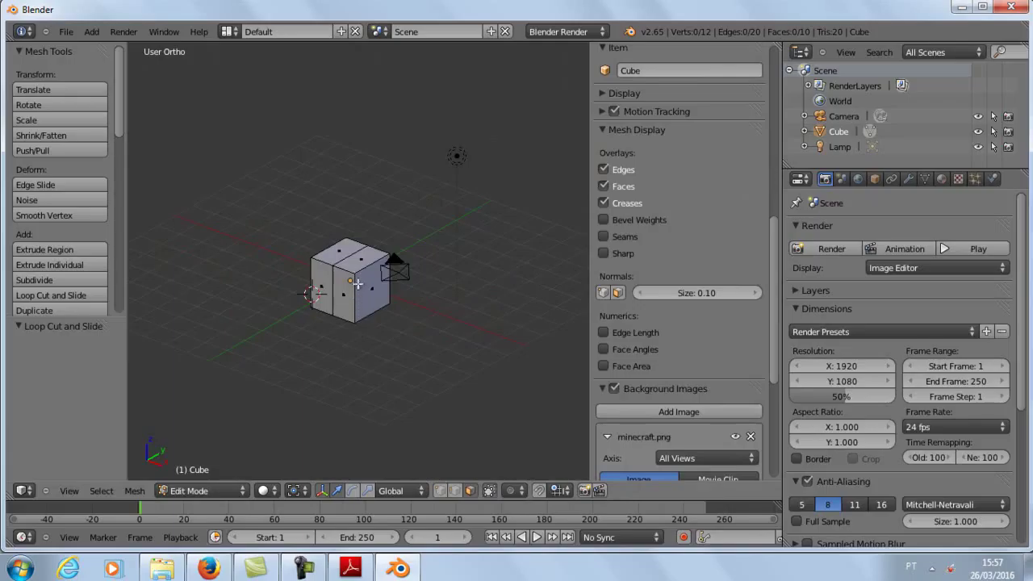
right_click(365, 286)
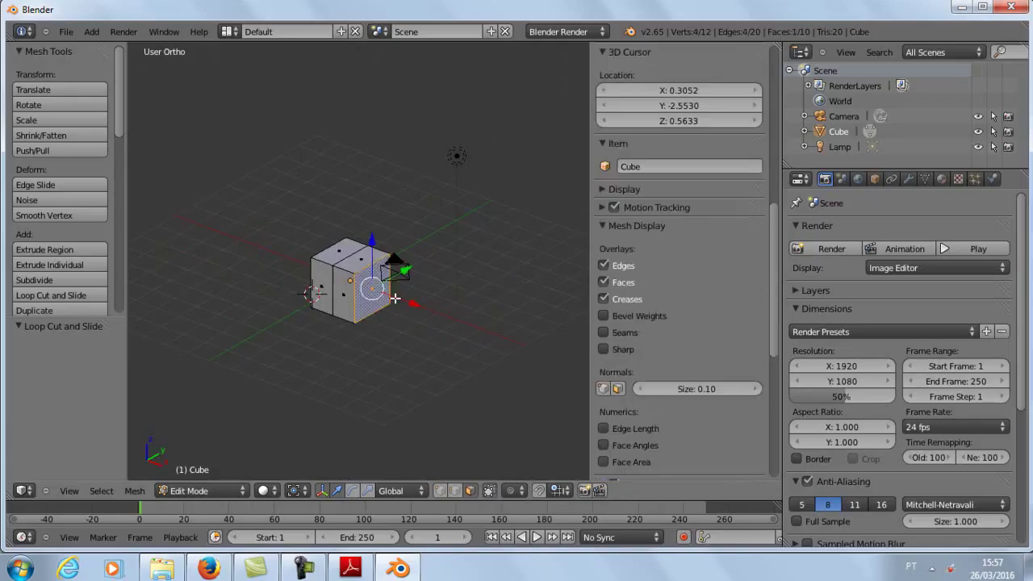
key("x")
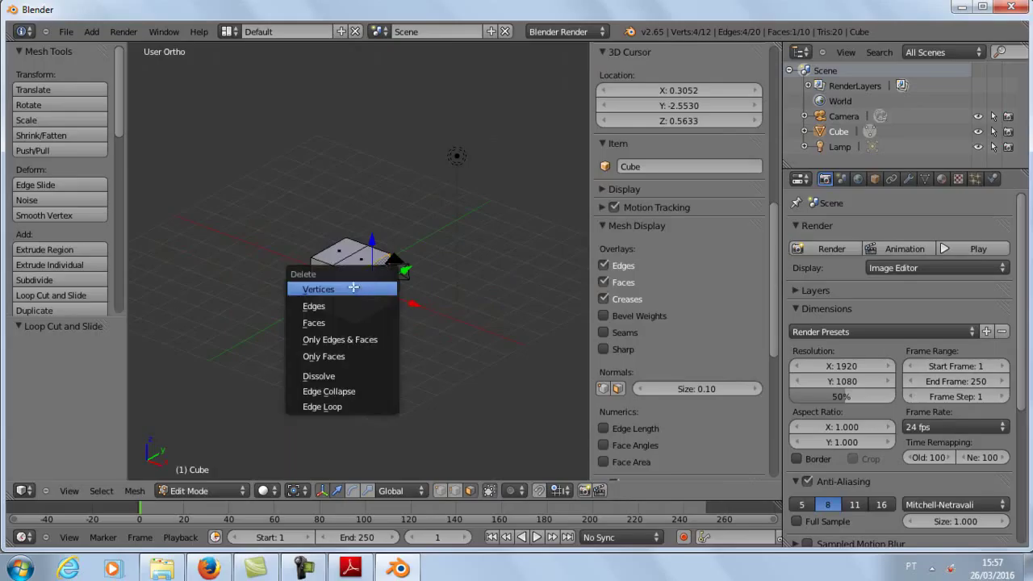
left_click(328, 289)
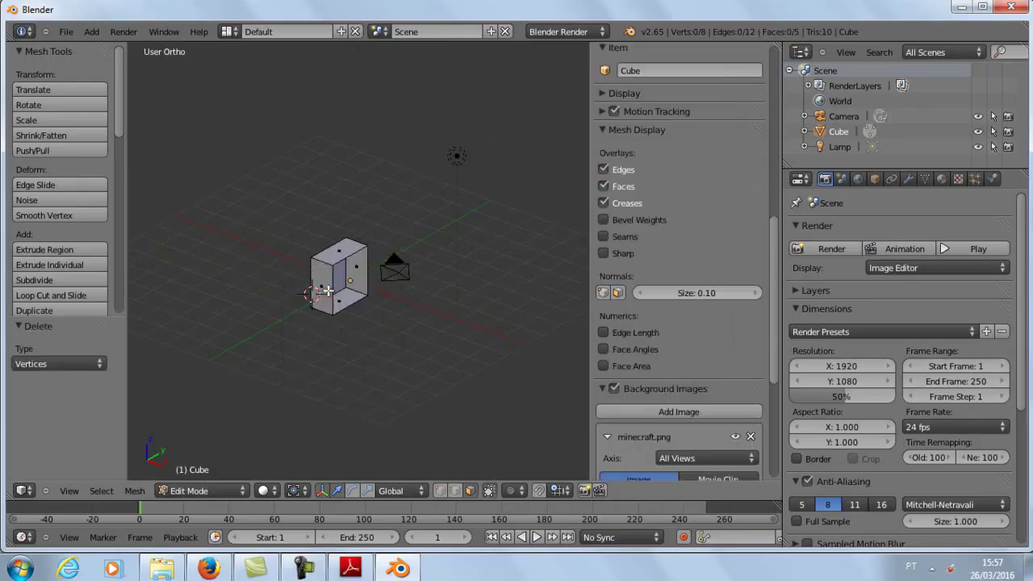
left_click(68, 492)
left_click(104, 393)
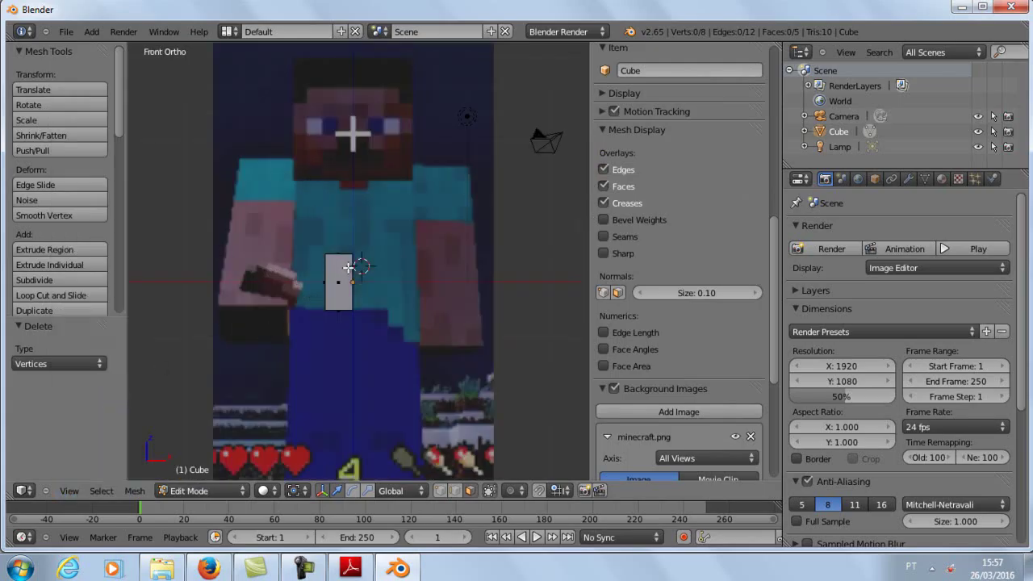
Step: Back in Object Mode, nudge the half cube right and raise it 1.166 along Z to the chest
left_click(200, 493)
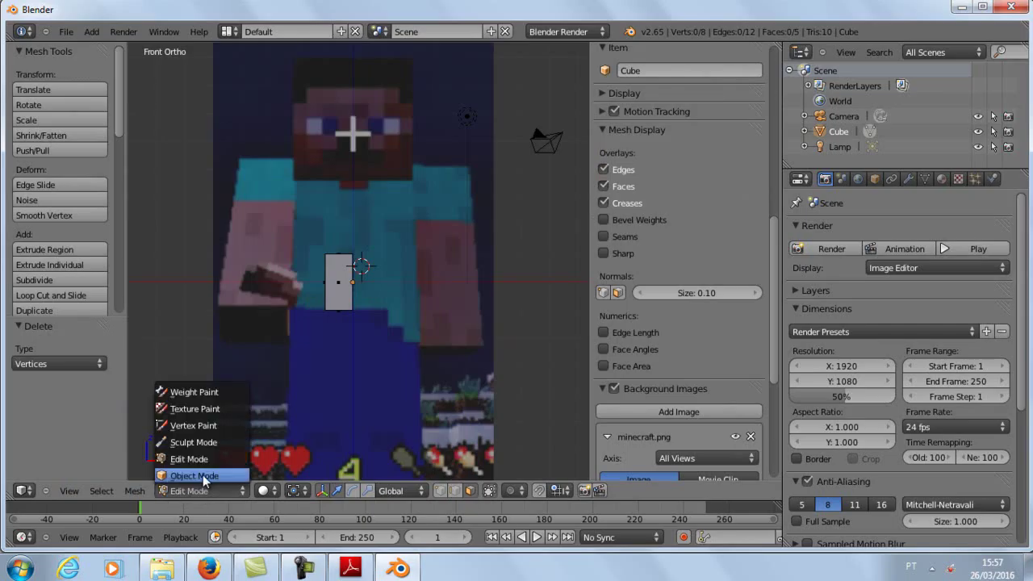
left_click(203, 474)
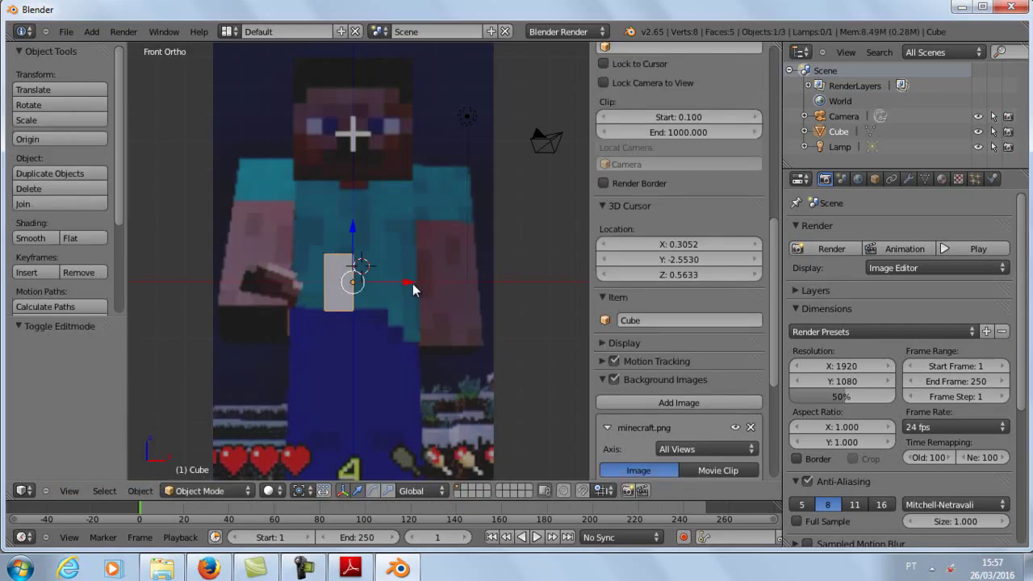
left_click_drag(409, 282, 412, 283)
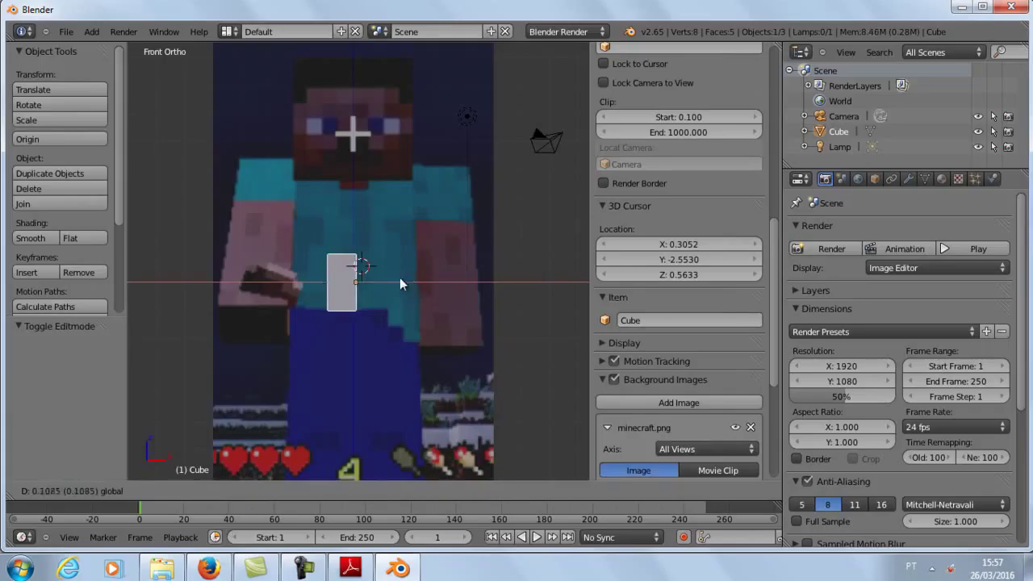
left_click_drag(359, 245, 361, 202)
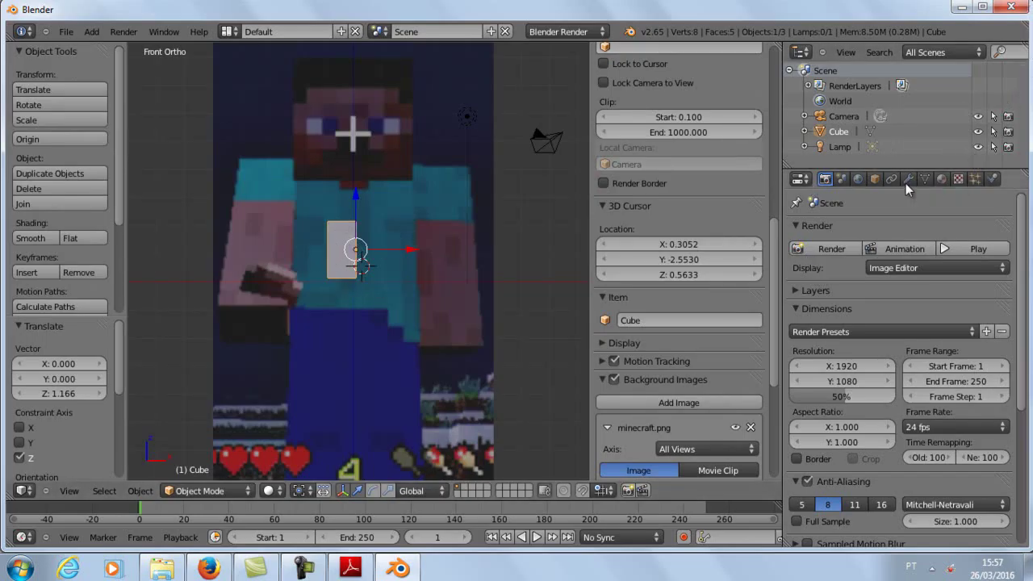
Step: Add a Mirror modifier on the X axis with Merge enabled to the half cube
left_click(905, 181)
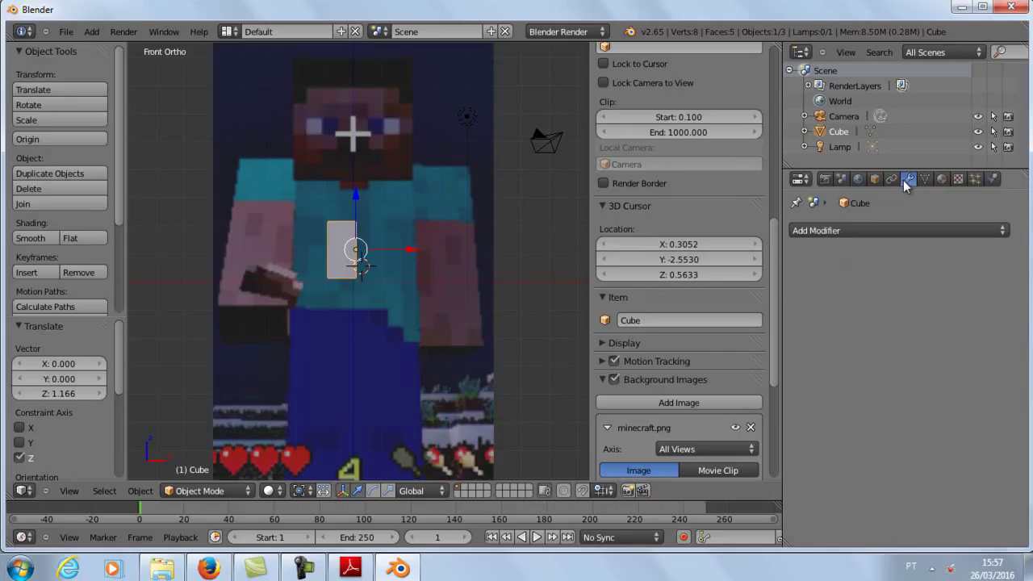
left_click(842, 231)
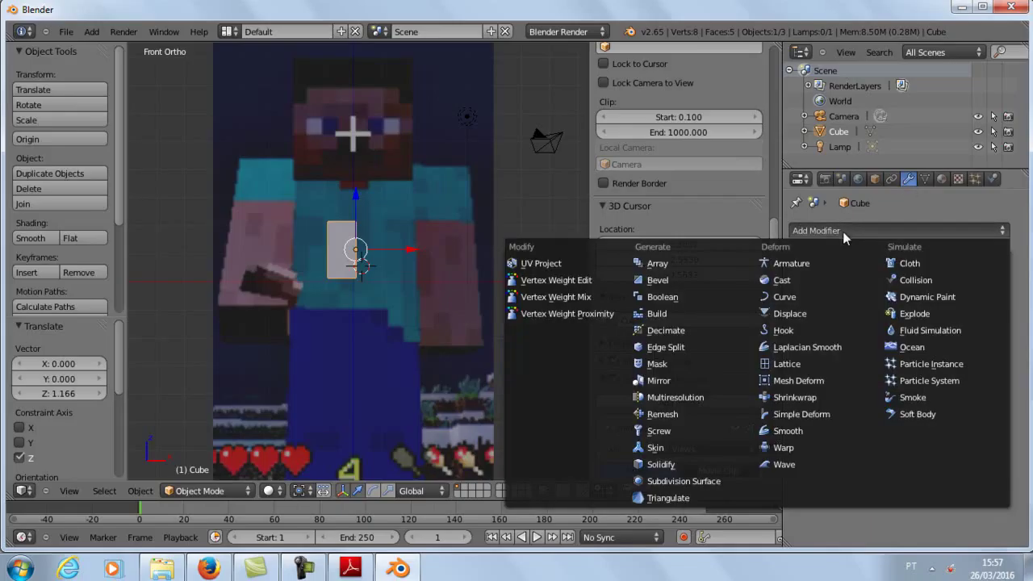
left_click(685, 385)
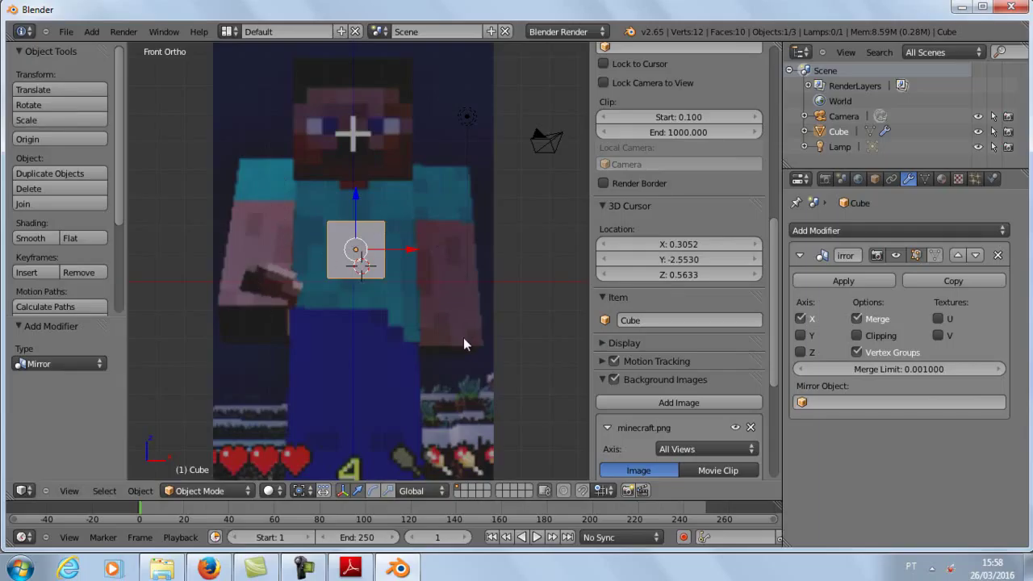
Step: Raise the block slightly and scale it 2.283 along X and 2.582 along Z over the torso
left_click_drag(355, 193, 358, 181)
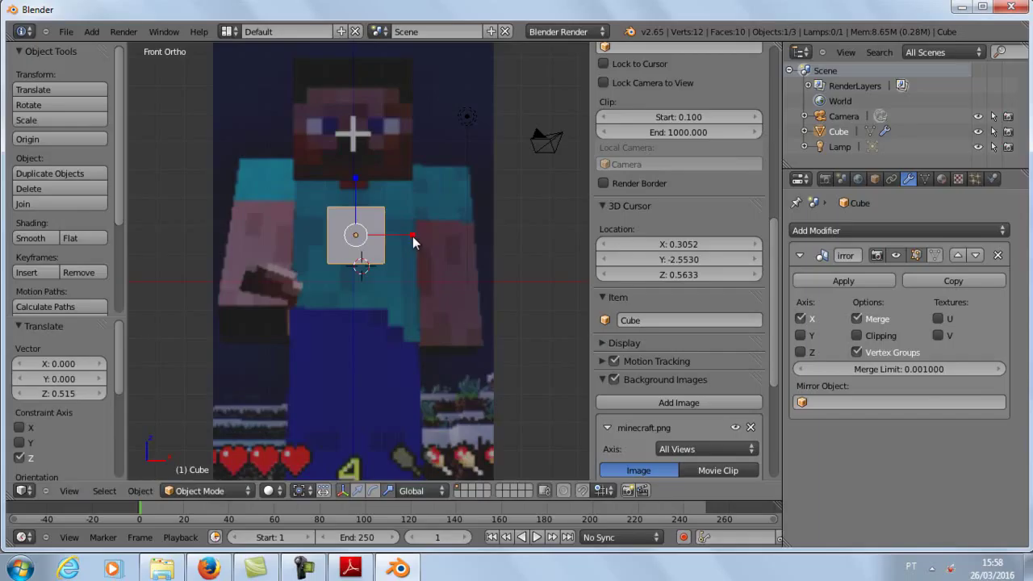
left_click_drag(413, 240, 487, 251)
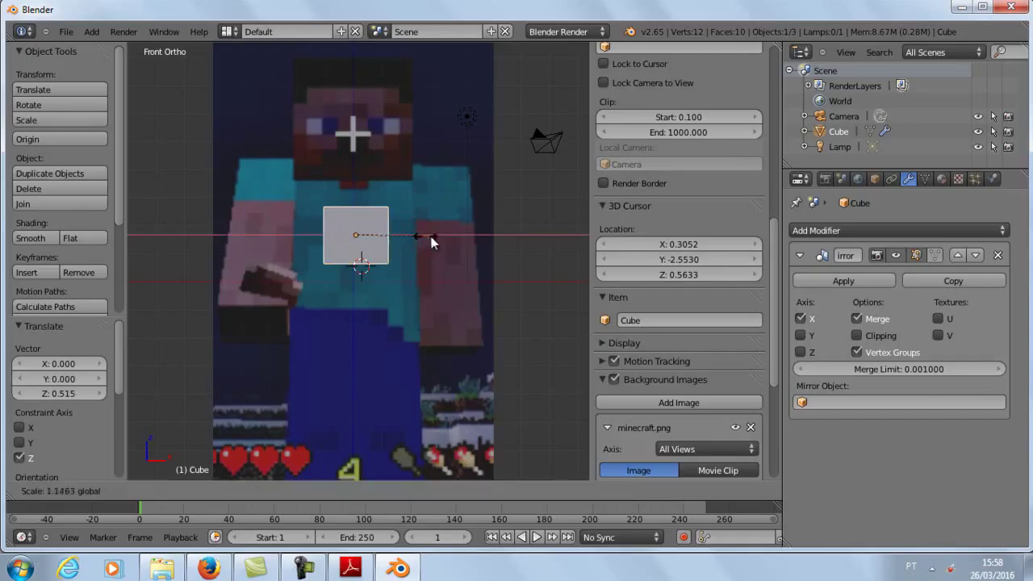
left_click(482, 247)
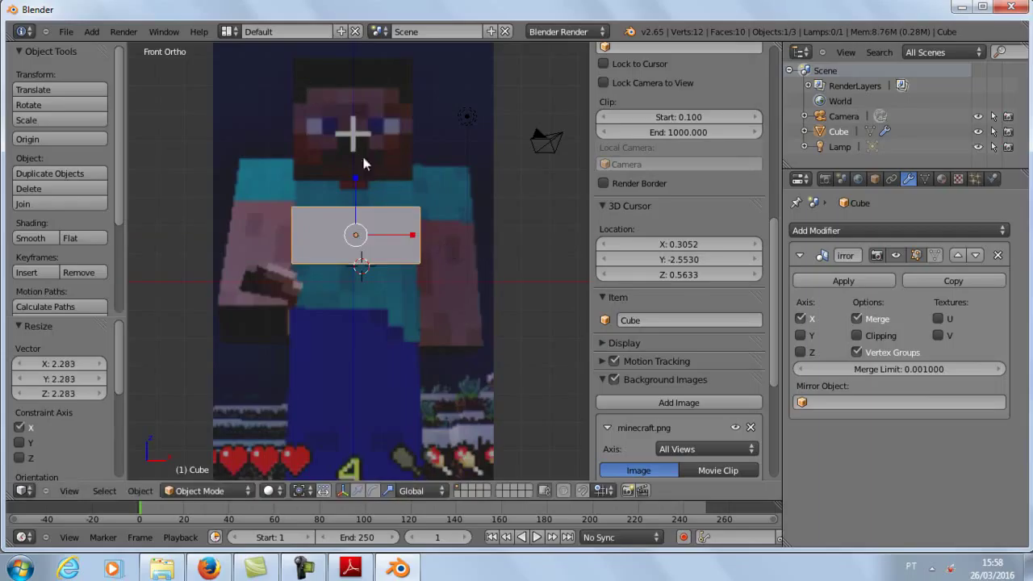
left_click_drag(356, 177, 359, 123)
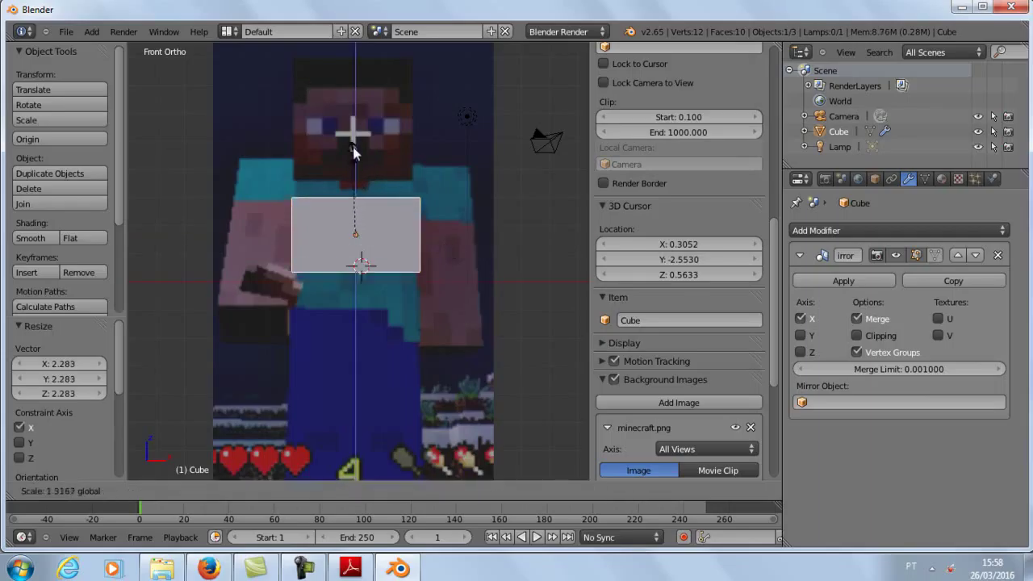
left_click_drag(358, 123, 363, 87)
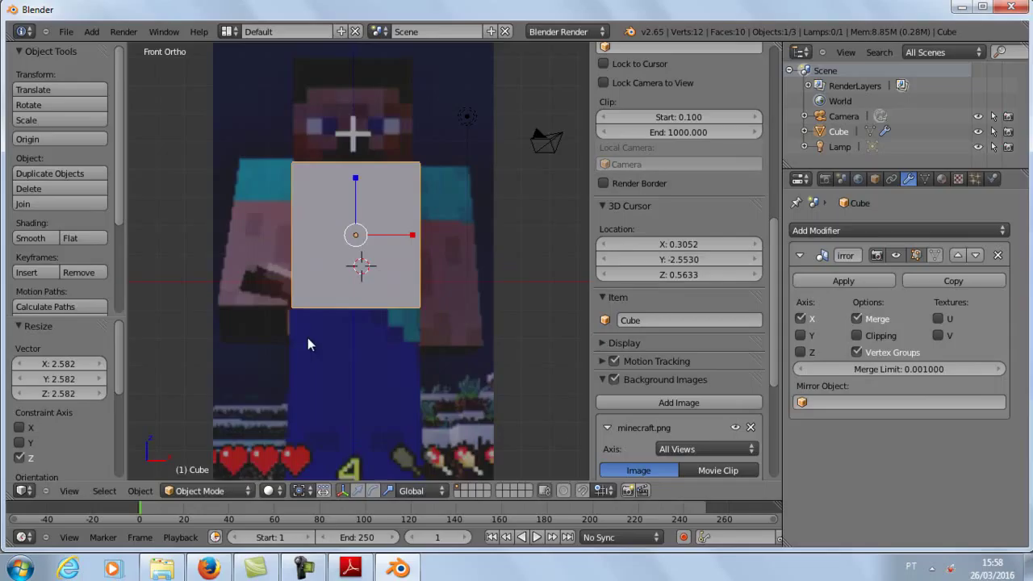
Step: In Edit Mode, loop cut the torso horizontally and slide the loop up near the top
left_click(246, 500)
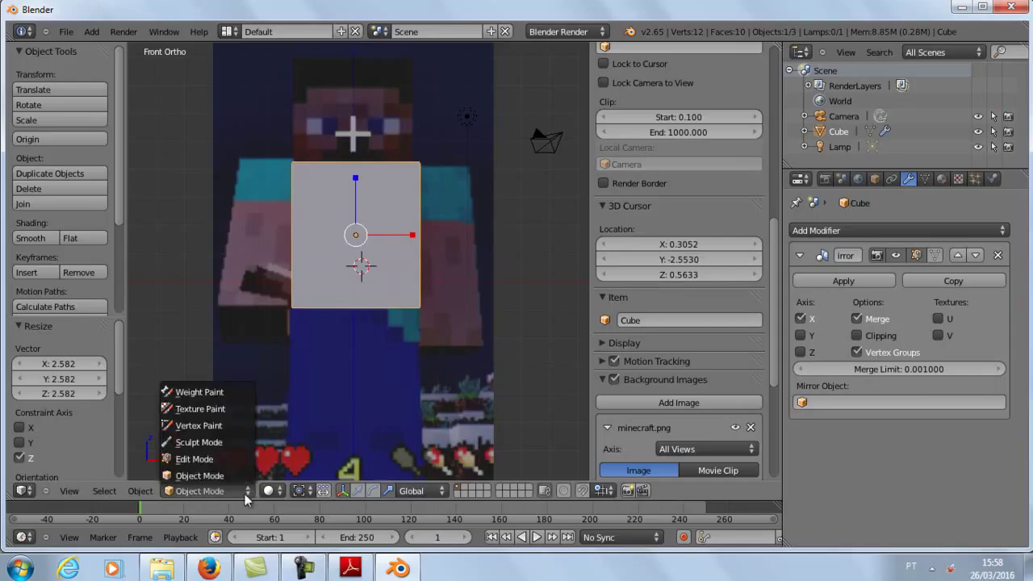
left_click(220, 462)
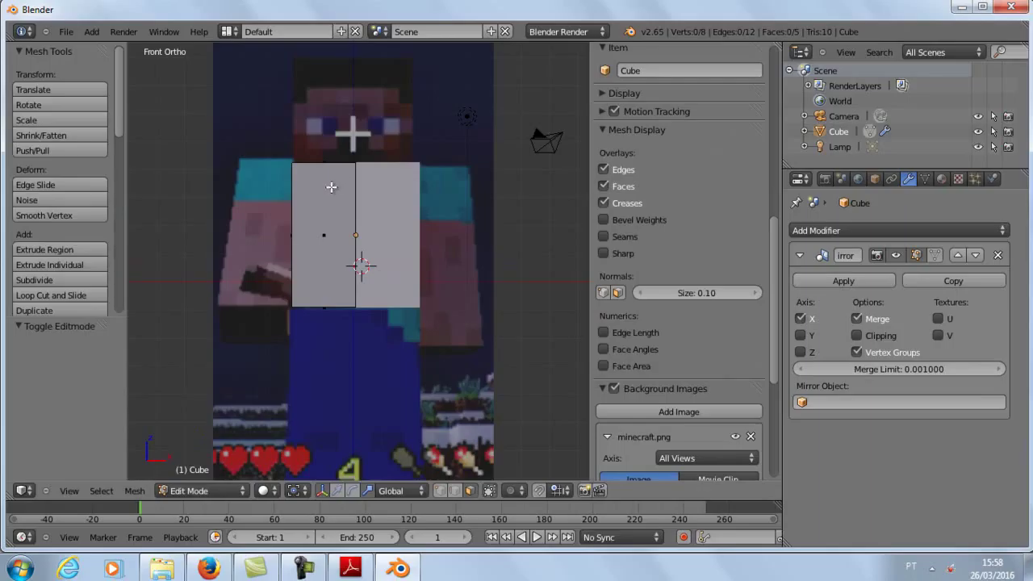
key("ctrl+r")
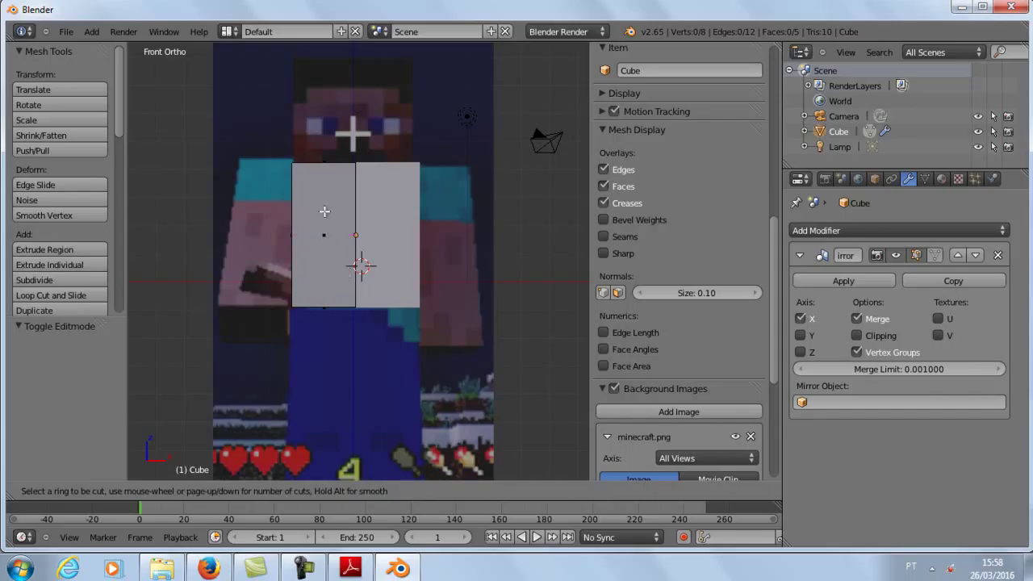
left_click(301, 247)
right_click(301, 247)
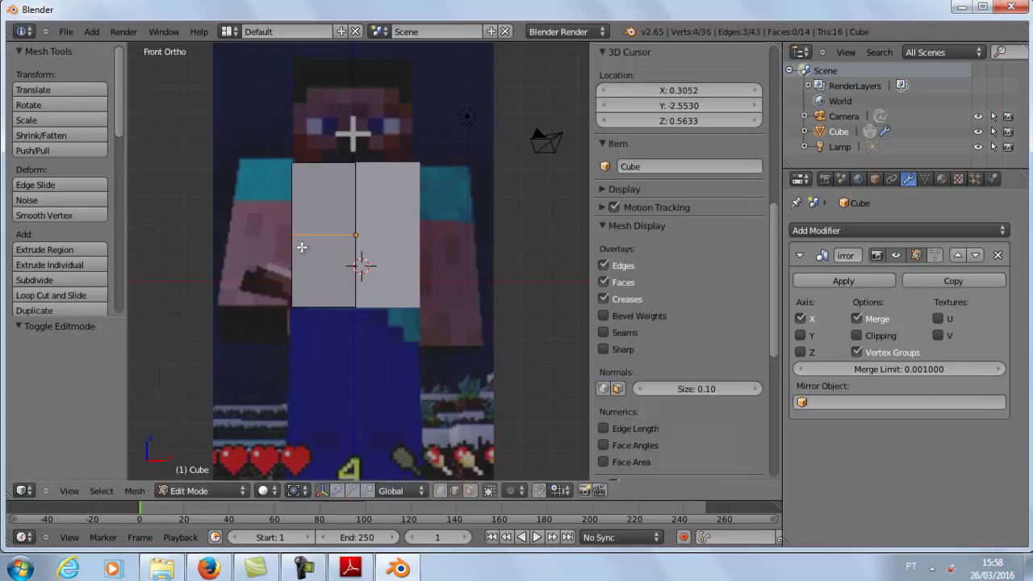
key("g")
key("g")
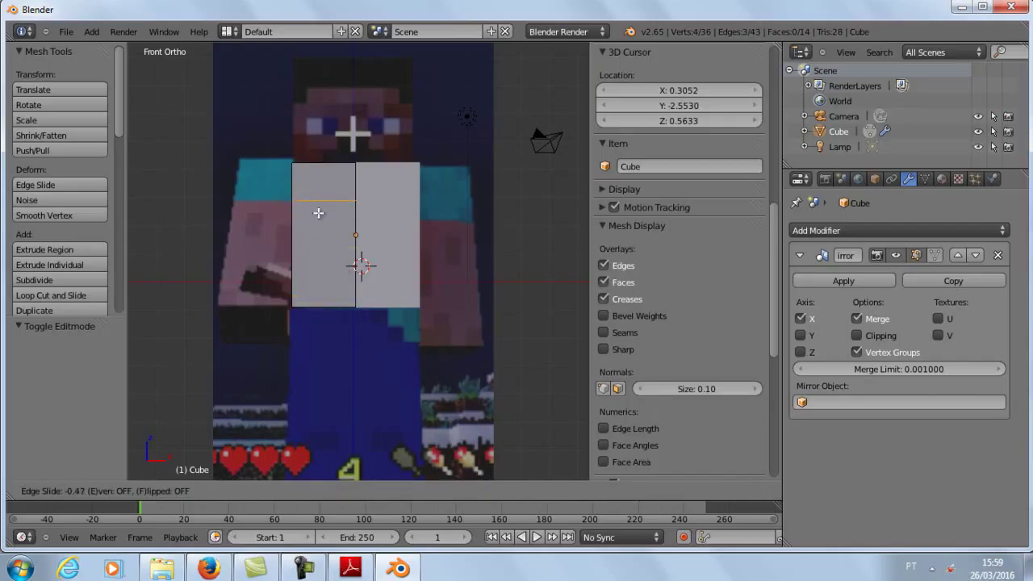
left_click(318, 213)
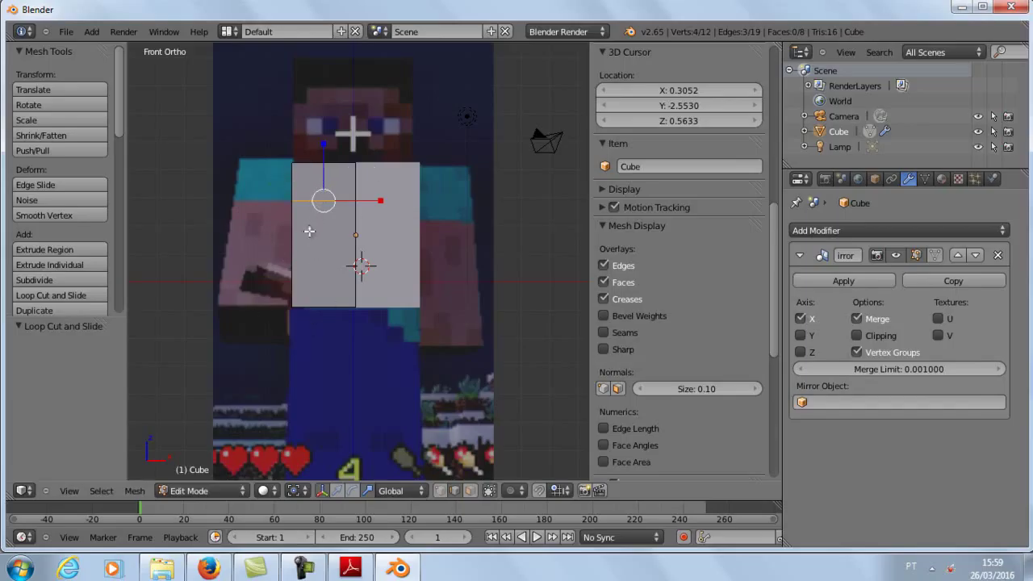
Step: Select the small upper front face of the torso in face select mode
middle_click_drag(306, 236, 388, 270)
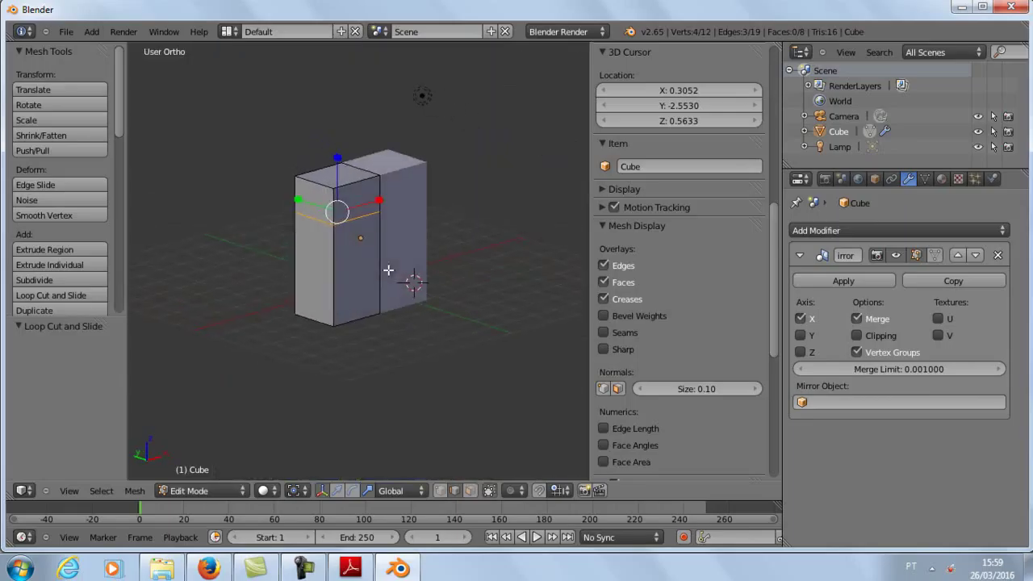
left_click(472, 493)
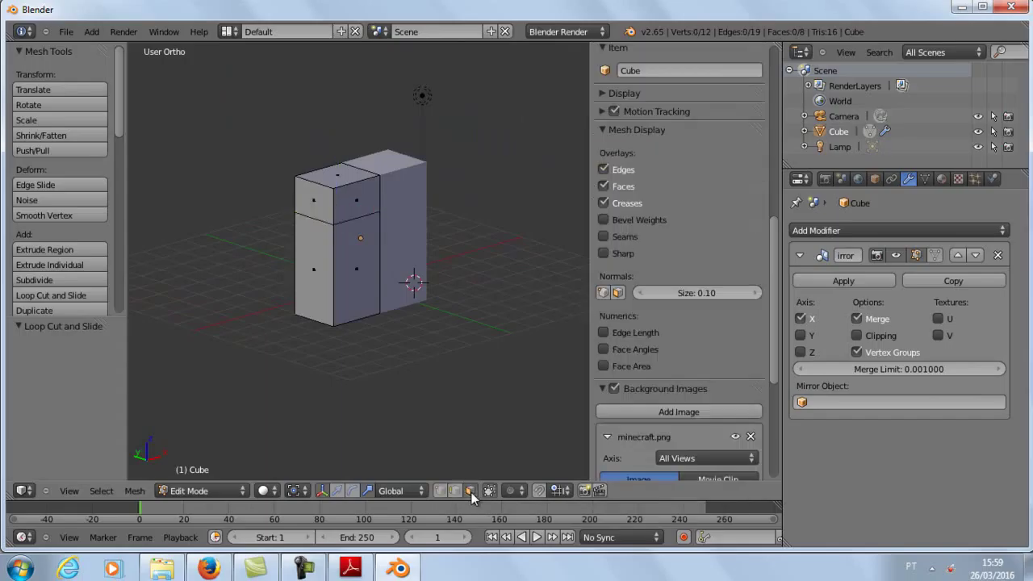
right_click(317, 208)
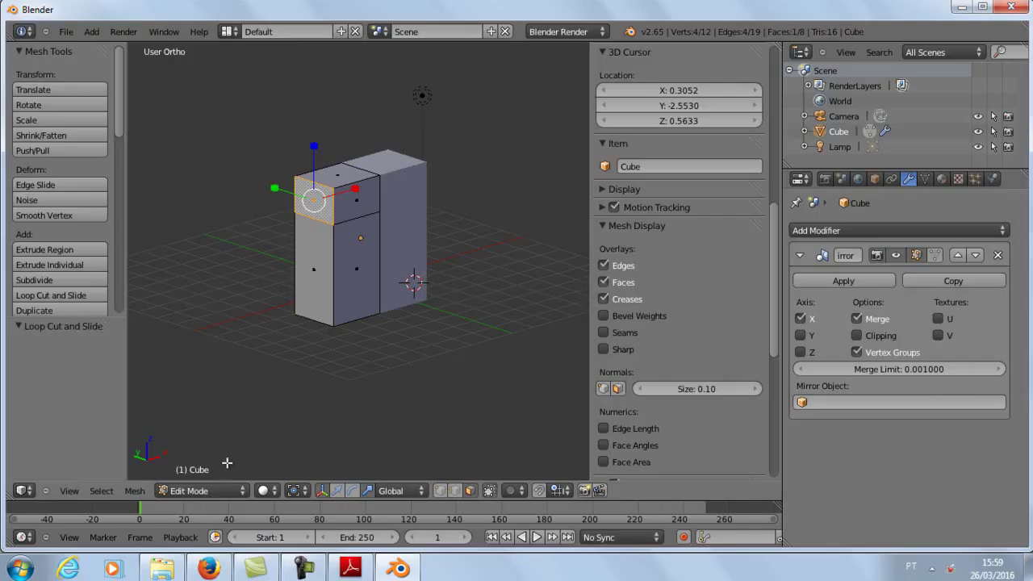
left_click(68, 491)
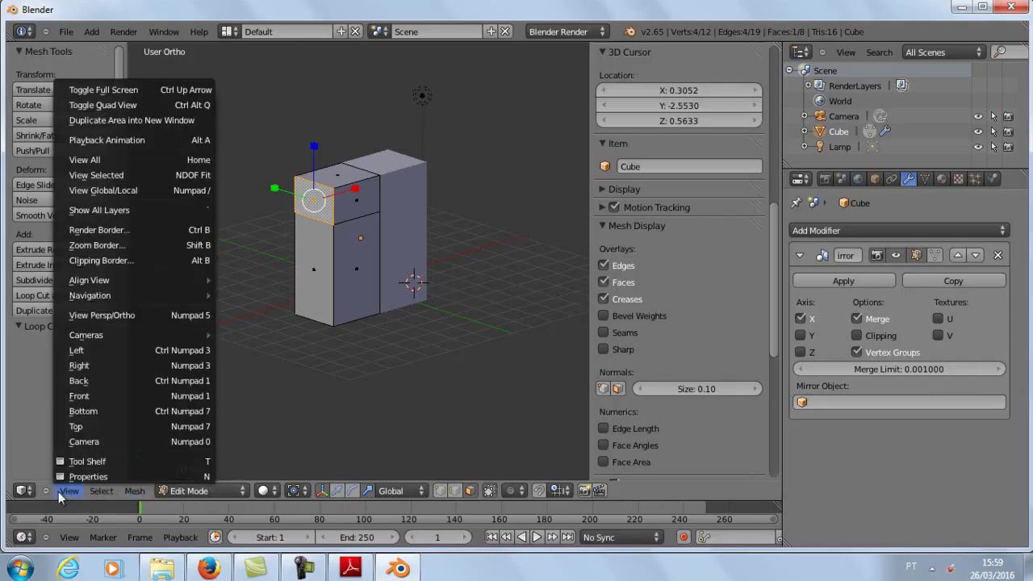
Step: Extrude the torso's upper section sideways into mirrored shoulder blocks
left_click(84, 396)
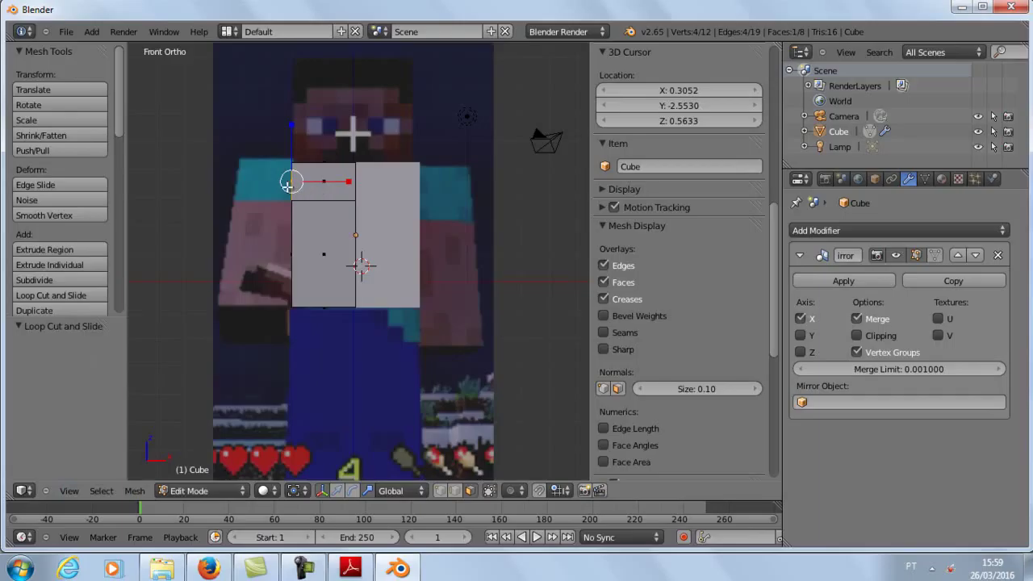
key("e")
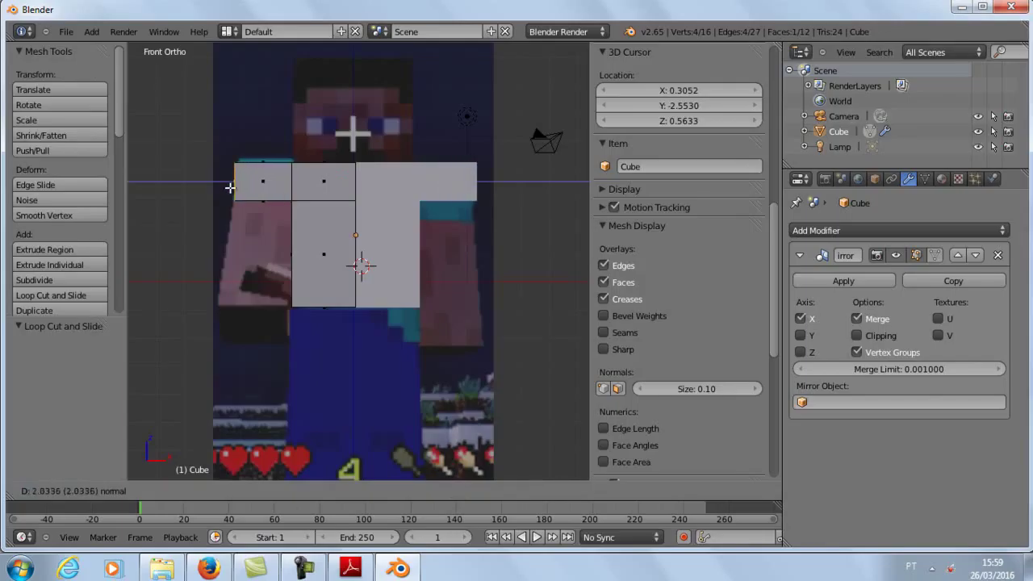
left_click(230, 187)
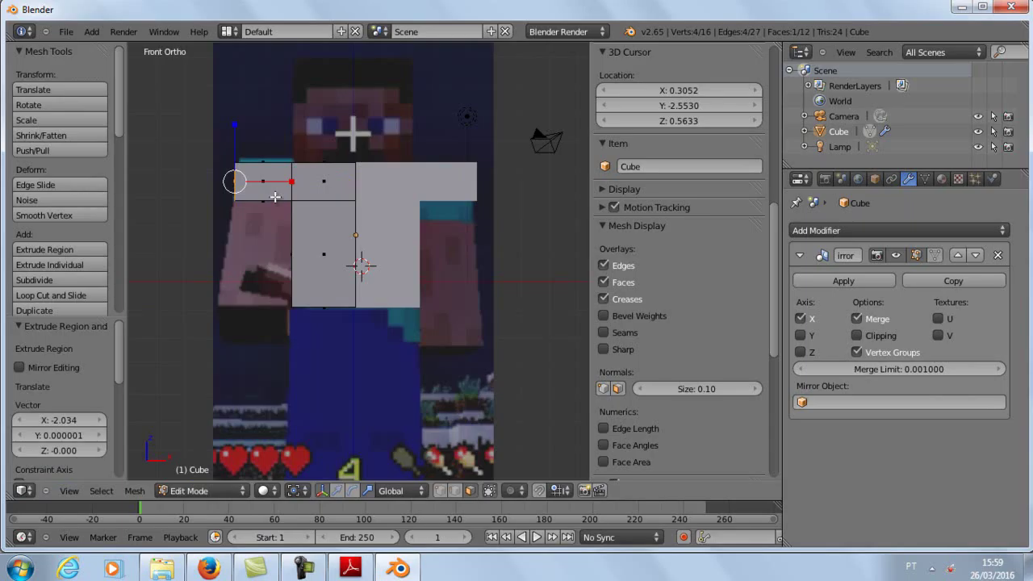
Step: Extrude the outer shoulder's top face up by 0.407
key("KP_8")
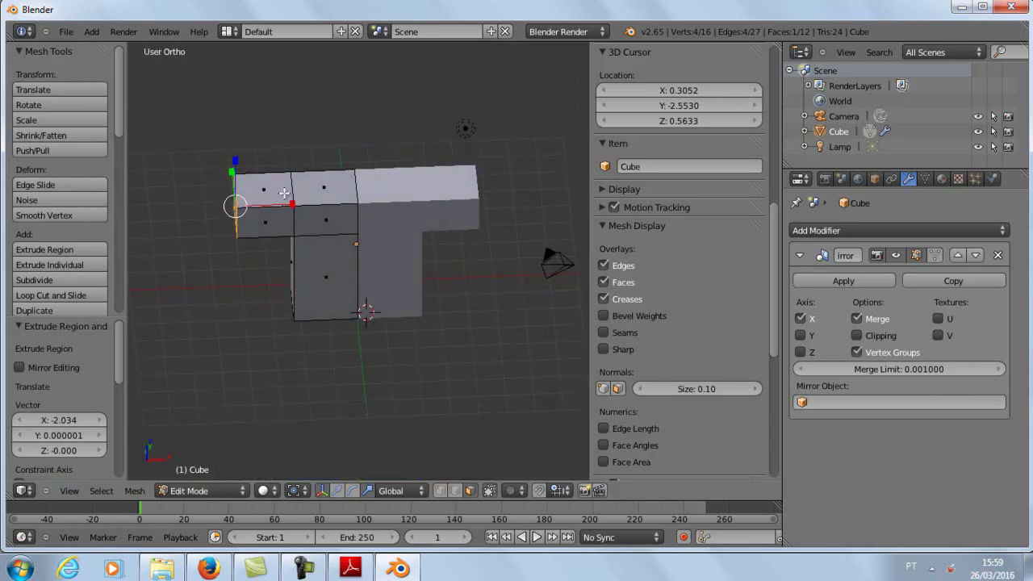
right_click(284, 193)
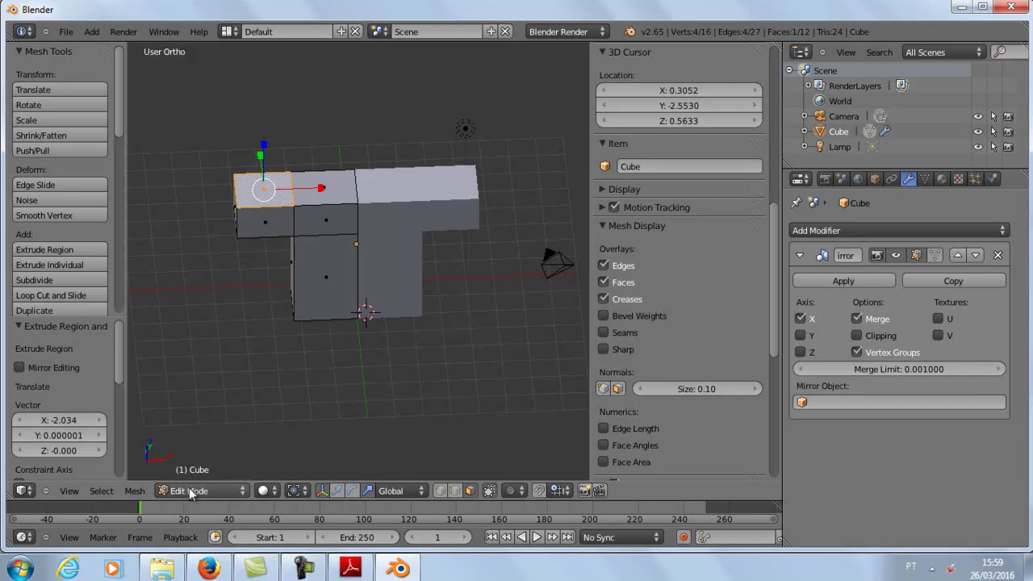
left_click(64, 492)
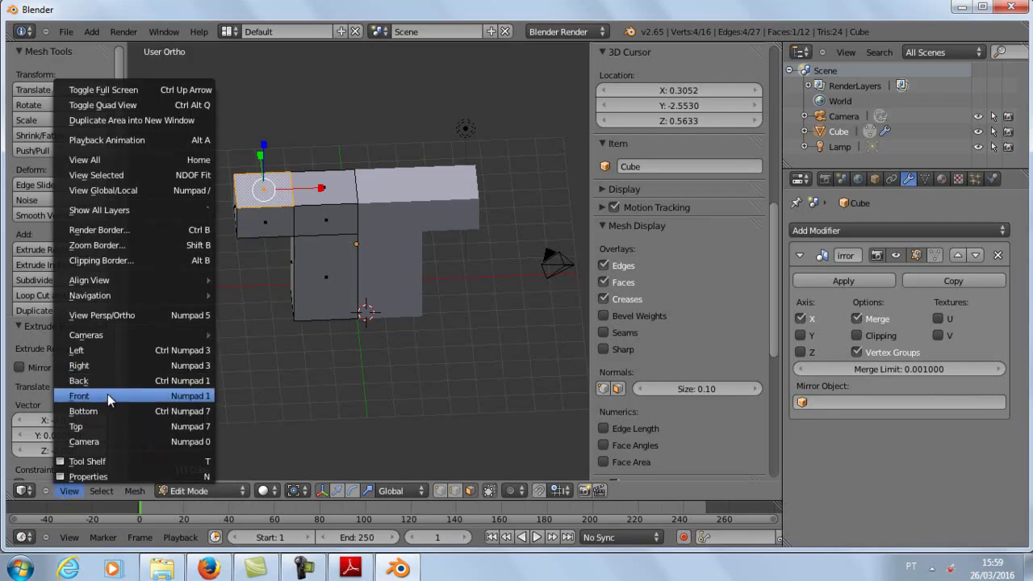
left_click(107, 394)
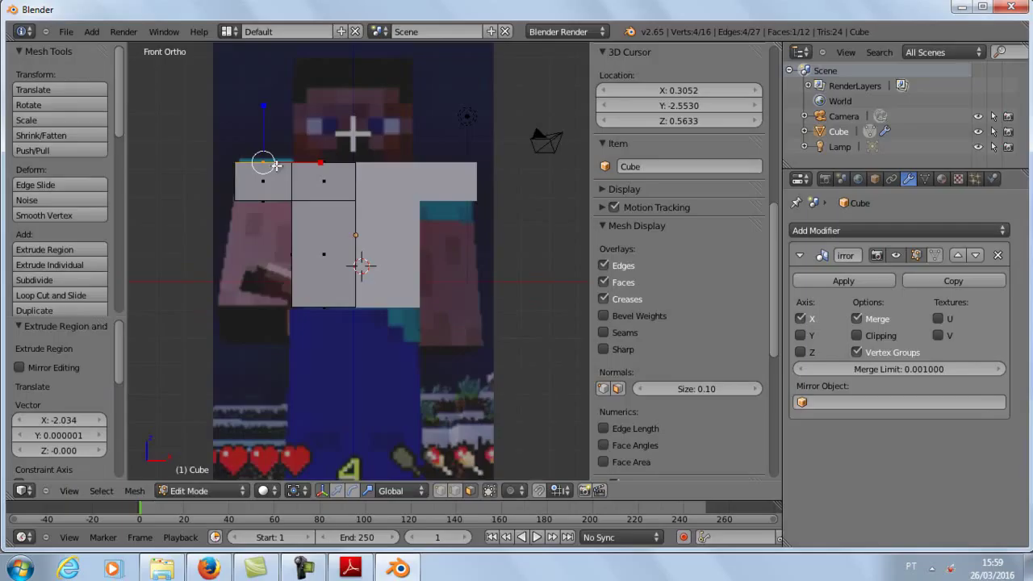
key("Escape")
key("e")
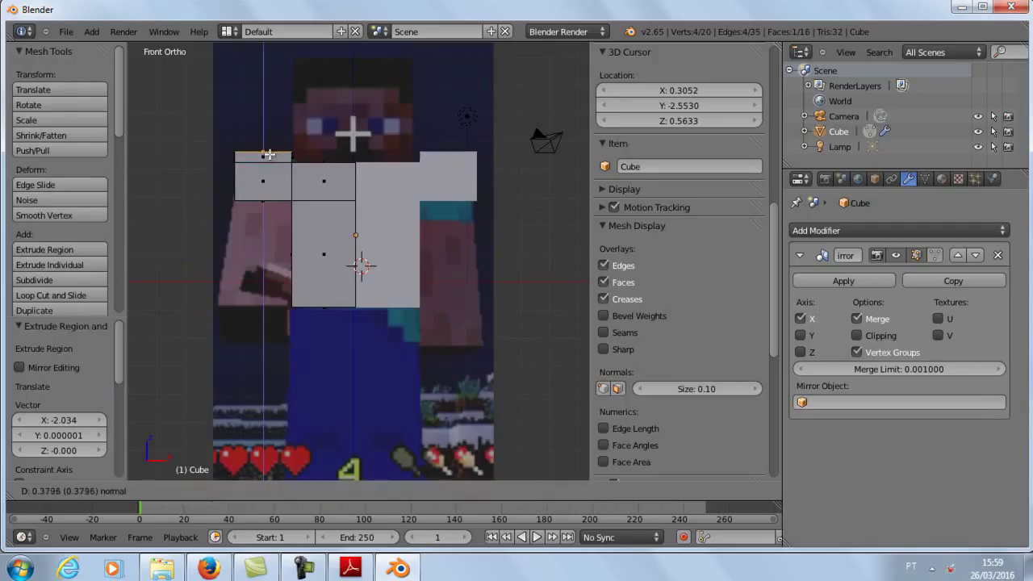
left_click(268, 153)
mouse_move(277, 242)
middle_mouse_down()
mouse_move(289, 221)
mouse_move(265, 206)
middle_mouse_up()
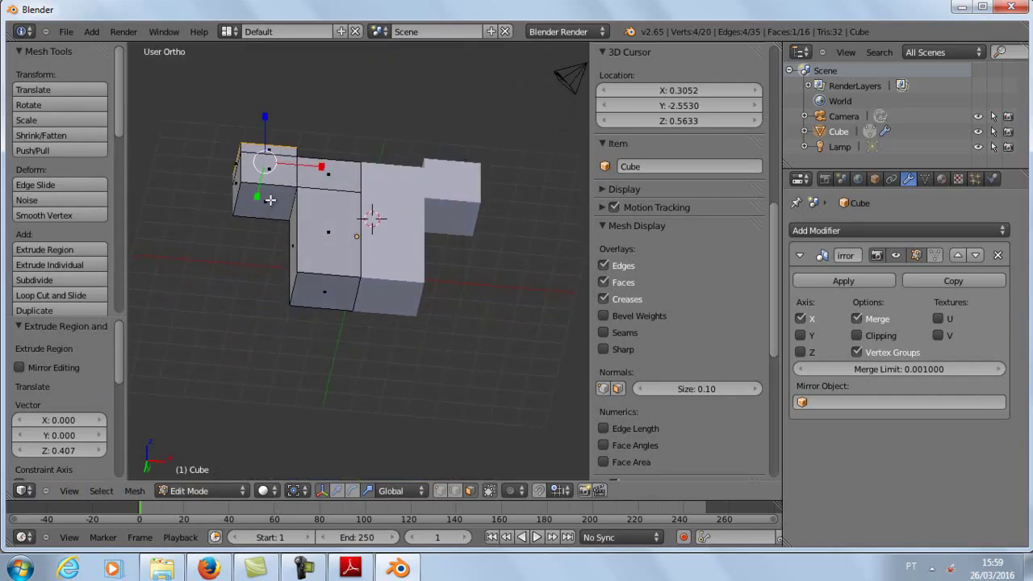
Step: Extrude the shoulder underside 3.877 down into arms, shifting their ends 0.624 outward and 0.271 up
right_click(277, 198)
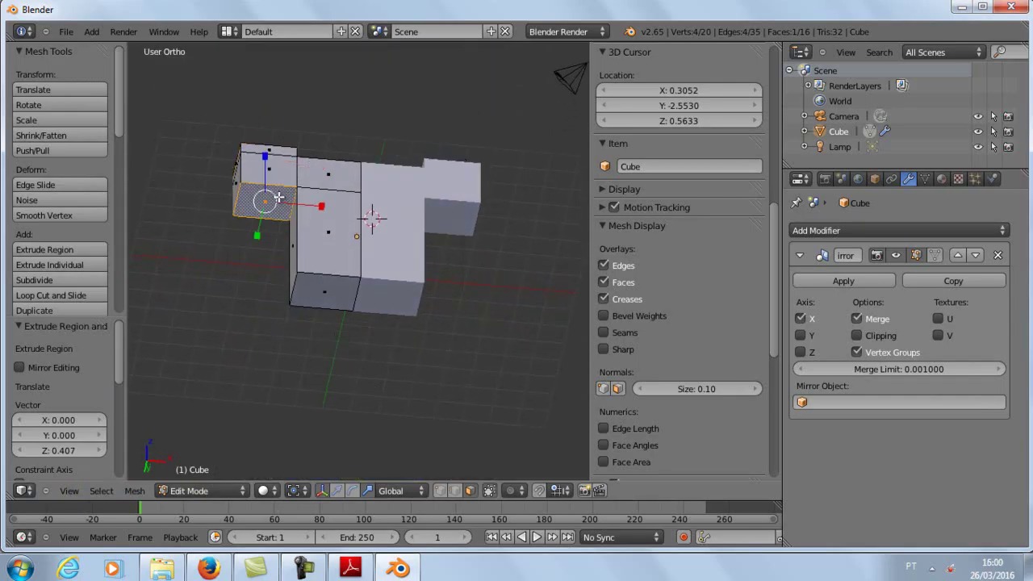
left_click(66, 492)
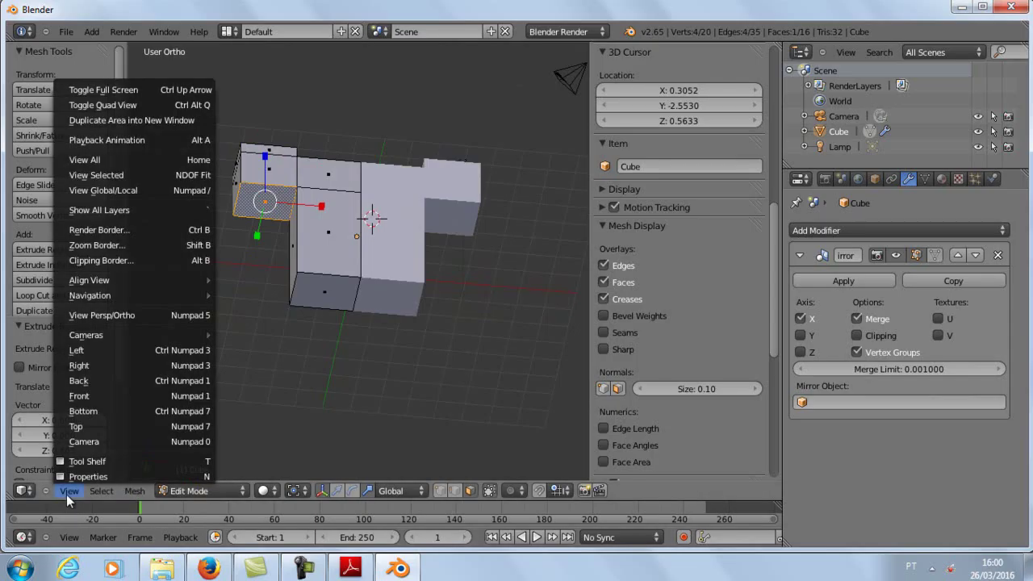
left_click(99, 397)
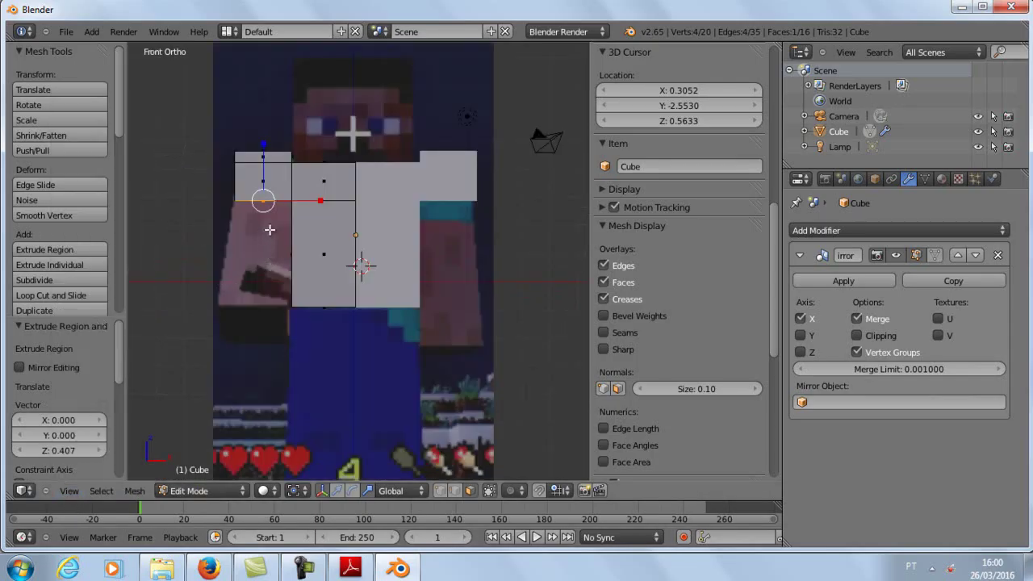
key("e")
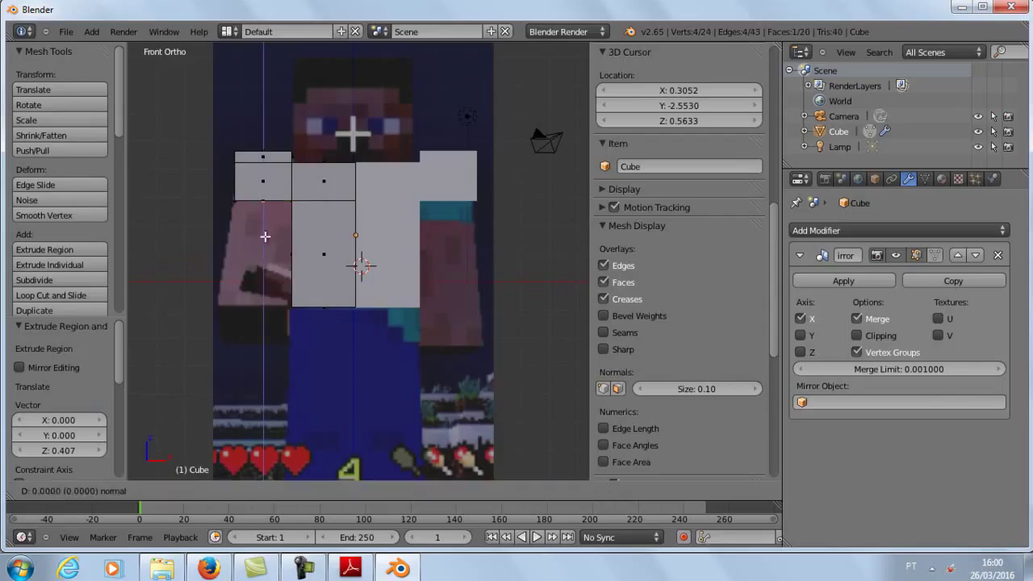
left_click(266, 339)
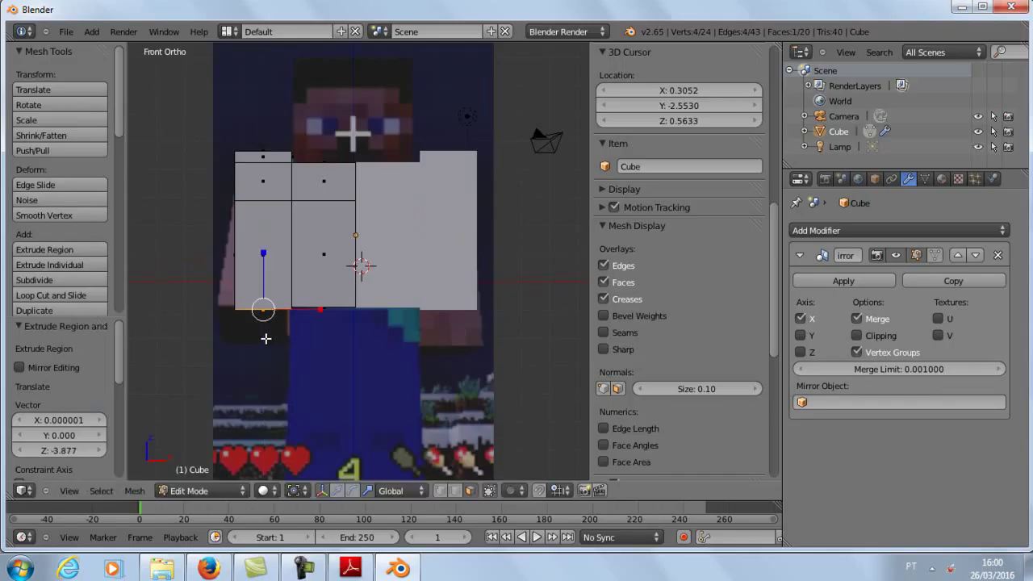
key("g")
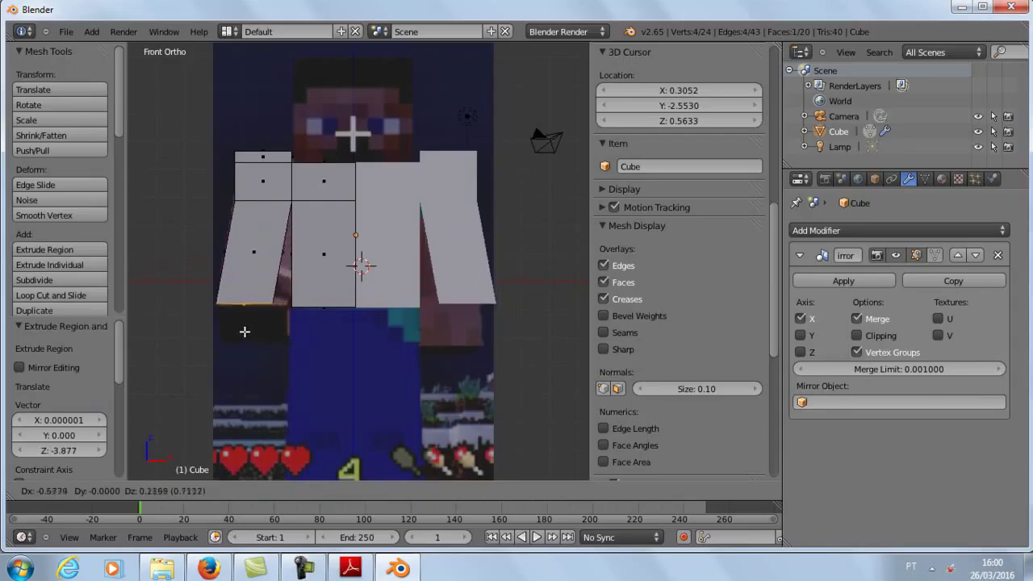
left_click(248, 331)
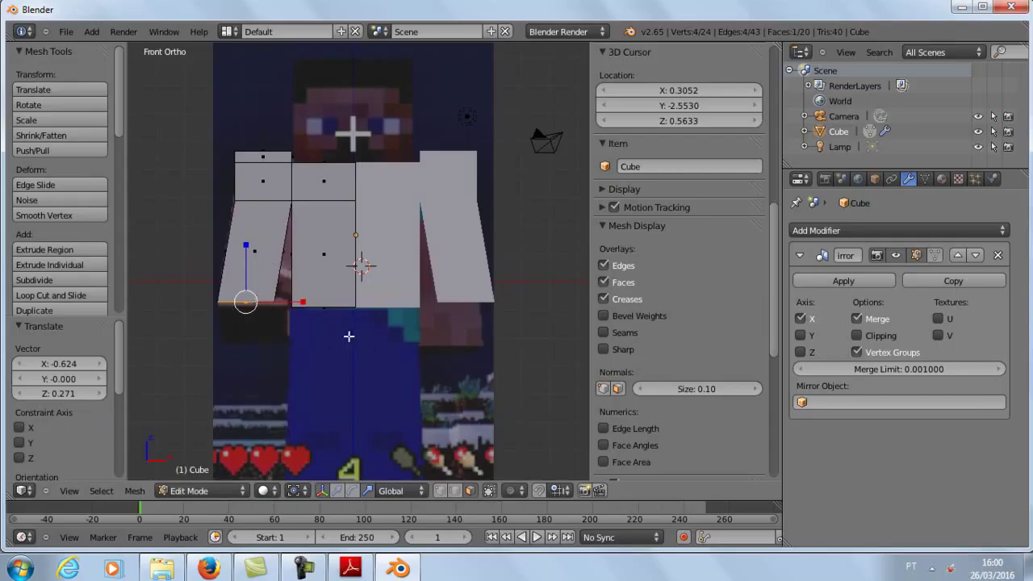
middle_click_drag(373, 347, 331, 289)
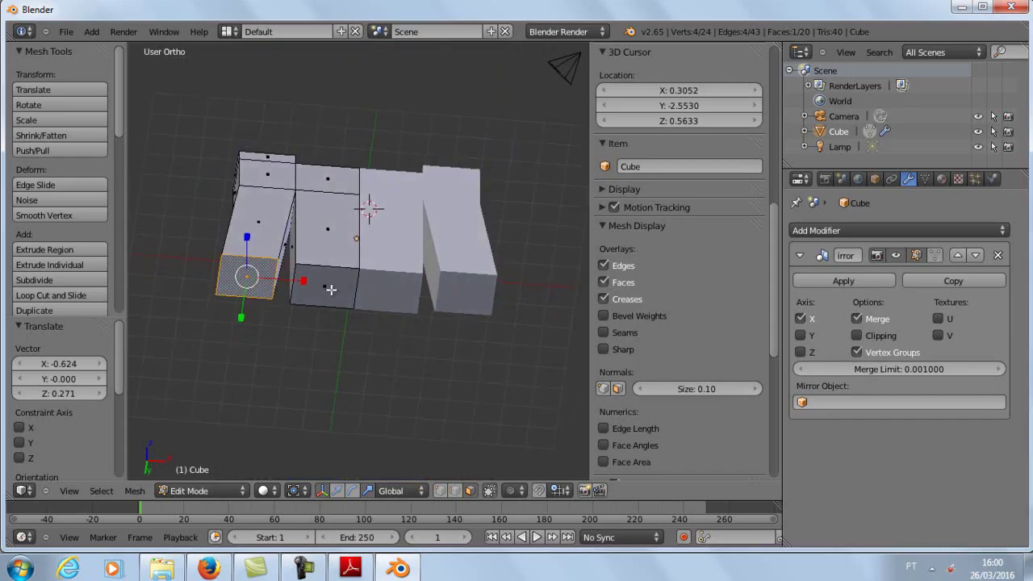
Step: Extrude the body's bottom face down to the feet as legs, shifting their ends 0.569 along X
right_click(331, 289)
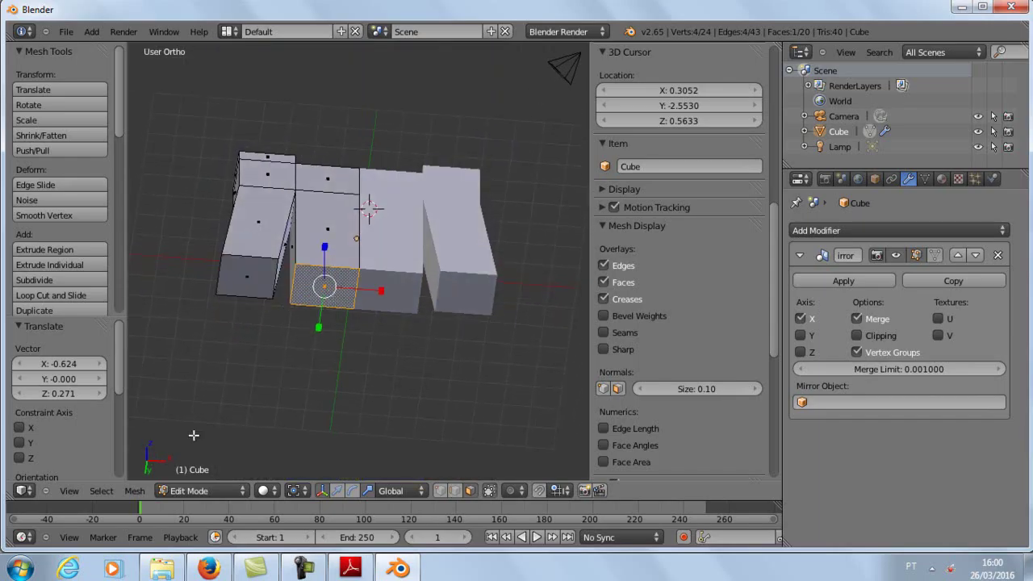
left_click(71, 492)
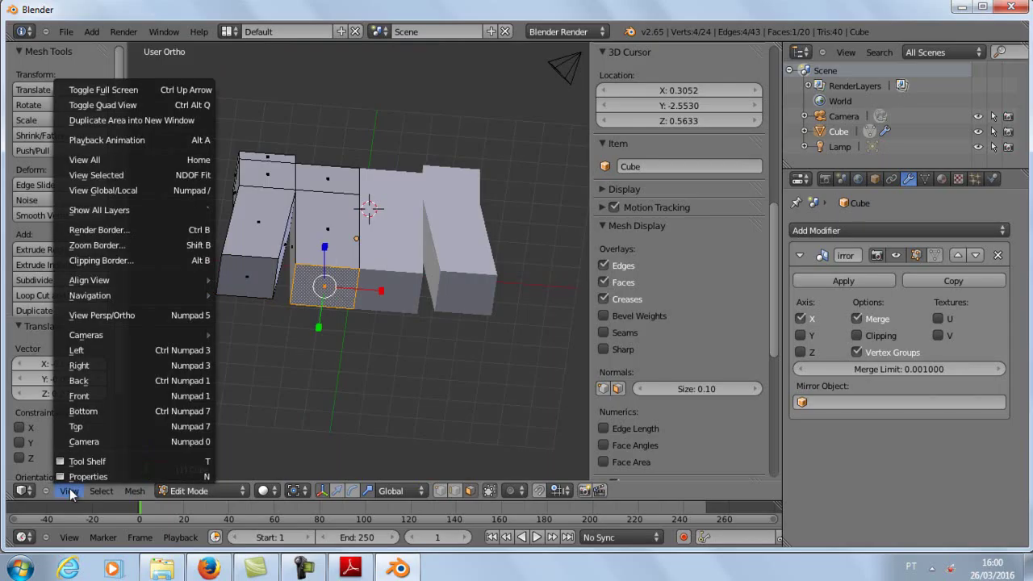
left_click(111, 395)
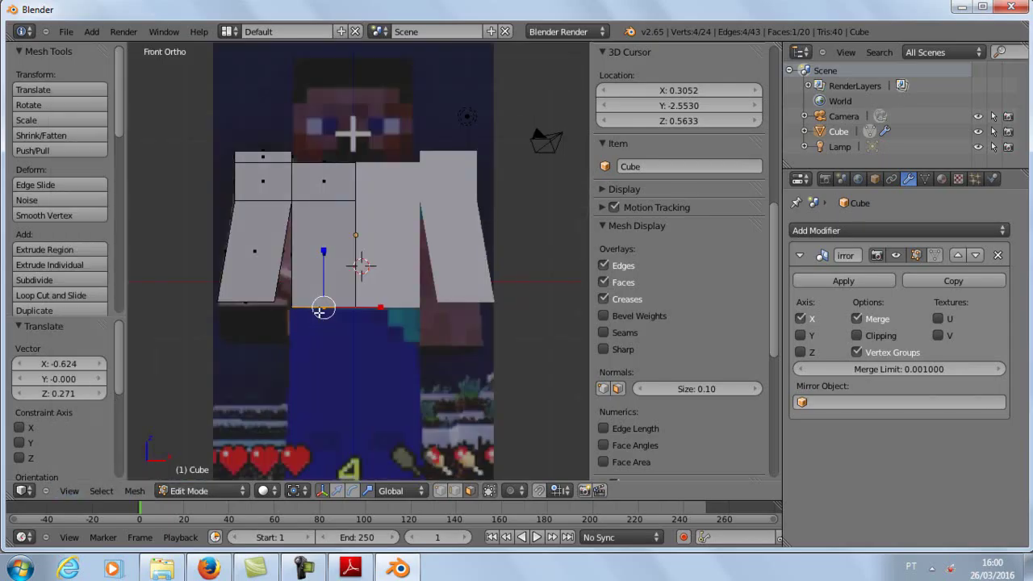
key("e")
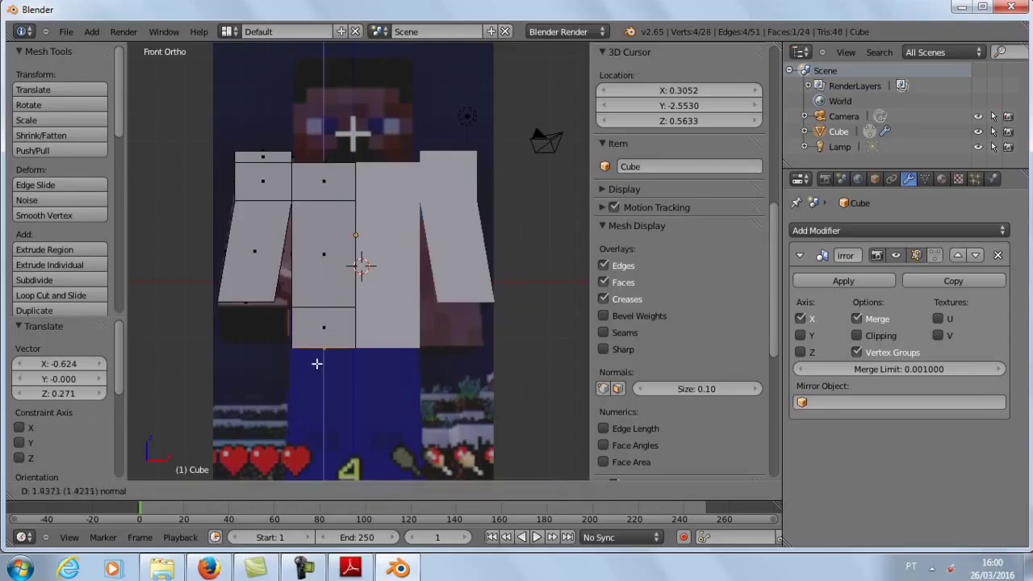
left_click(320, 474)
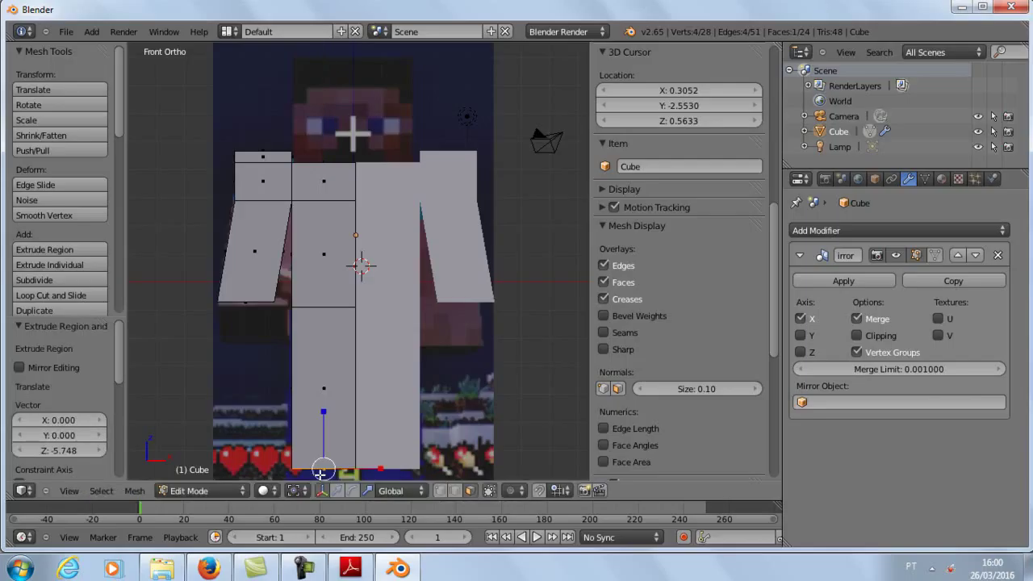
key("g")
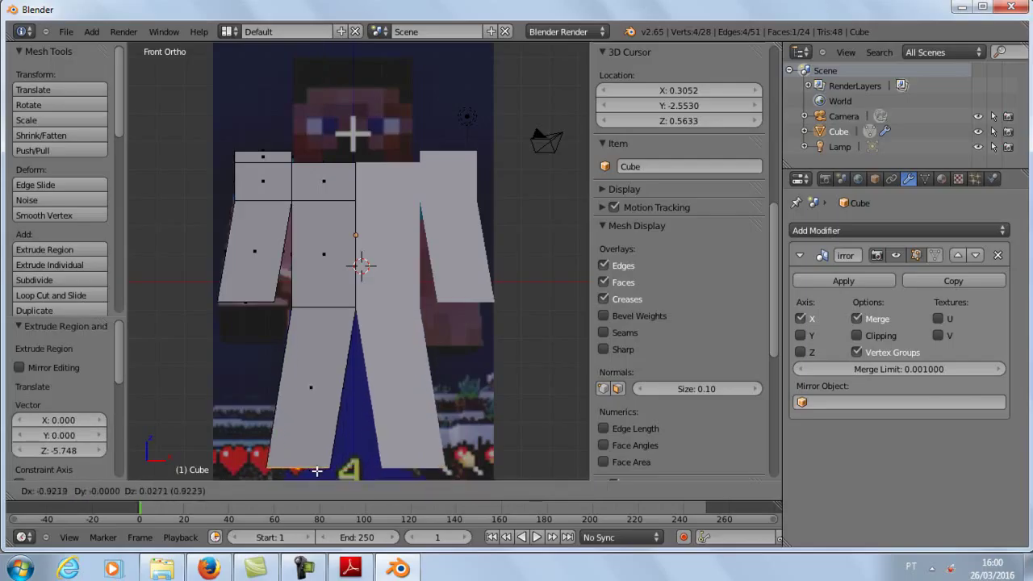
left_click(320, 471)
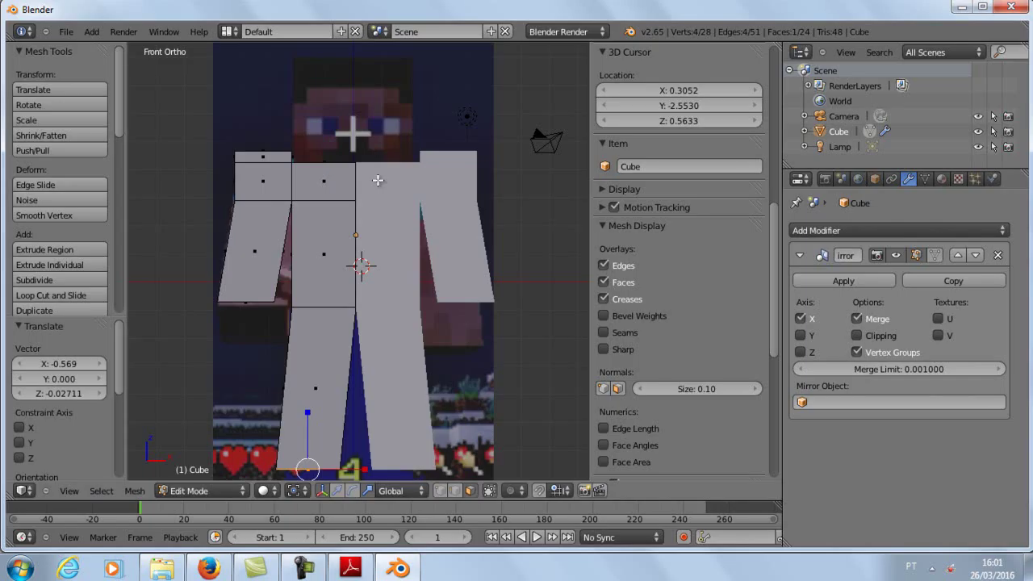
middle_click_drag(380, 180, 362, 232)
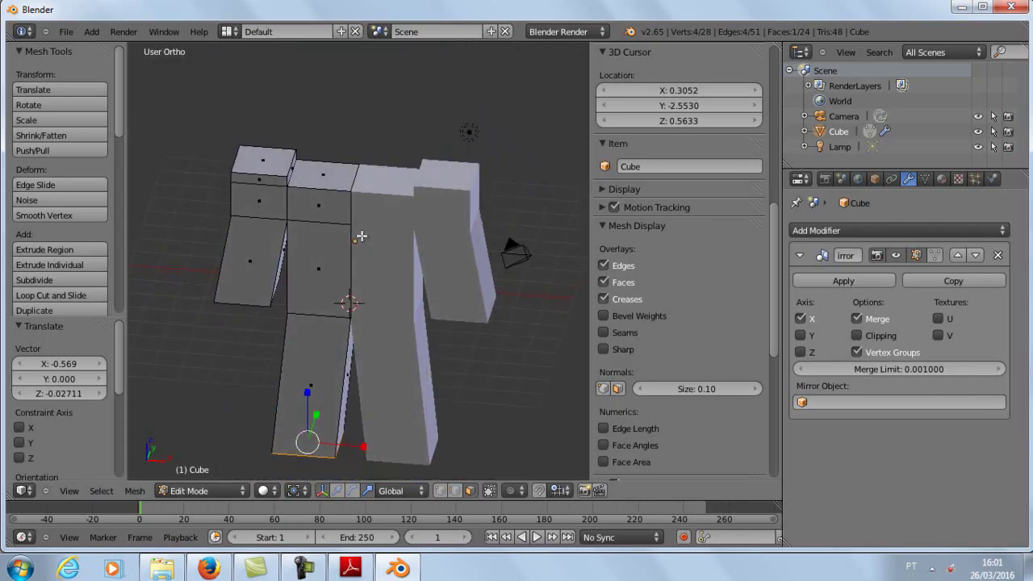
Step: Extrude the top shoulder face 3.389 upward to form the head block
right_click(326, 178)
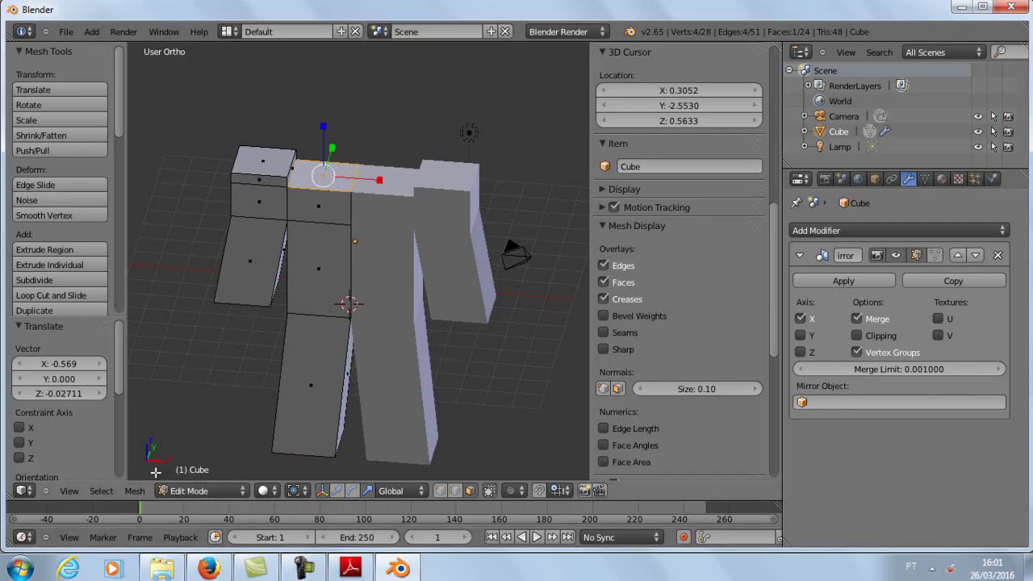
left_click(69, 491)
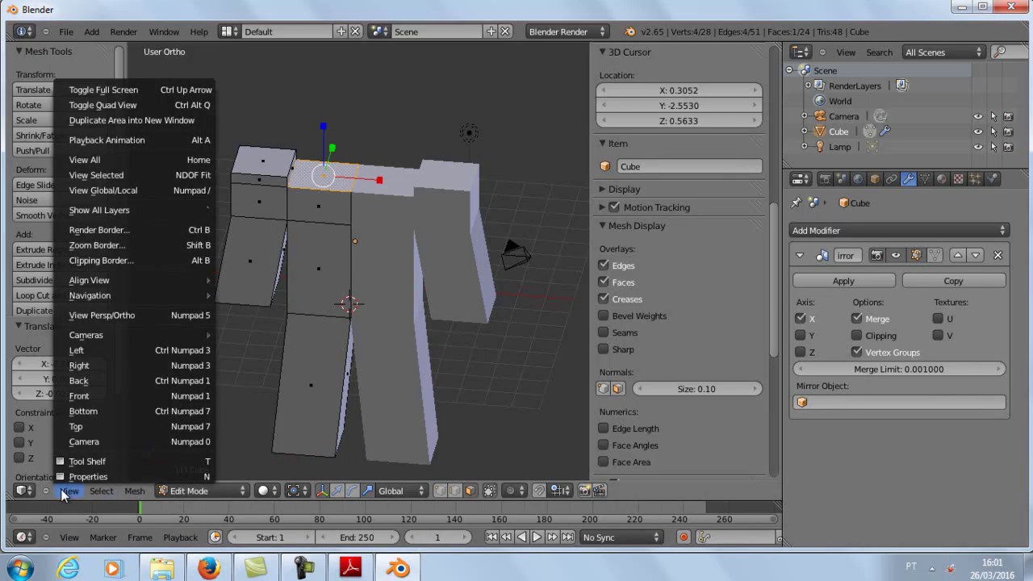
left_click(98, 397)
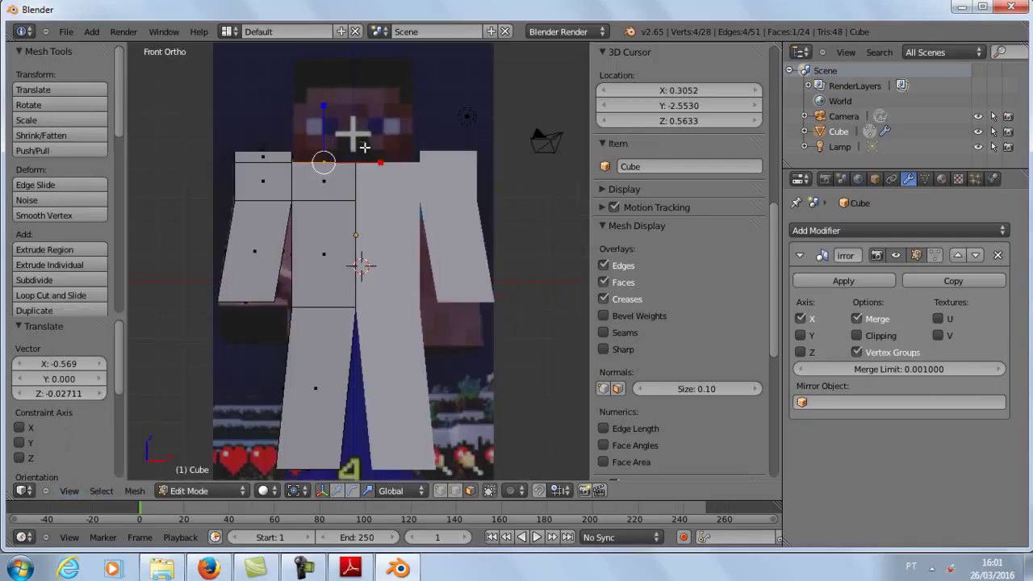
key("e")
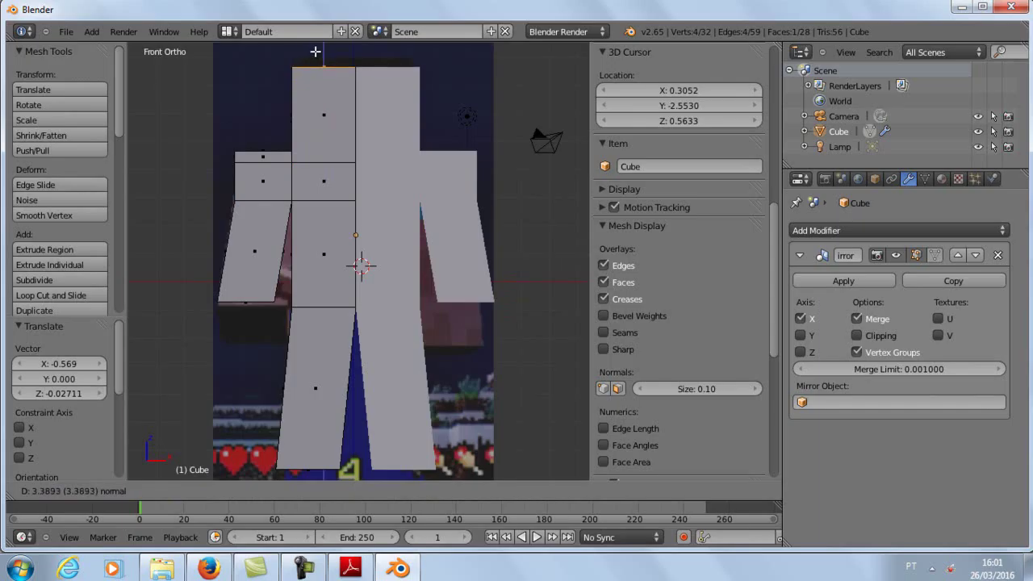
left_click(316, 52)
middle_click_drag(284, 152, 389, 209)
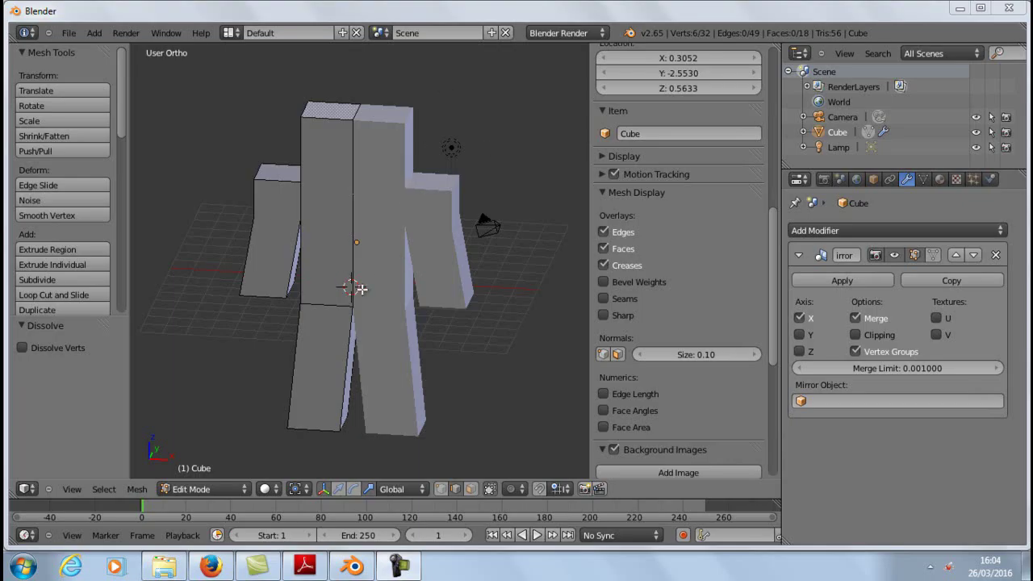
Step: Save the model under the new name modelagemMinecraft.blend with Save As
left_click(66, 33)
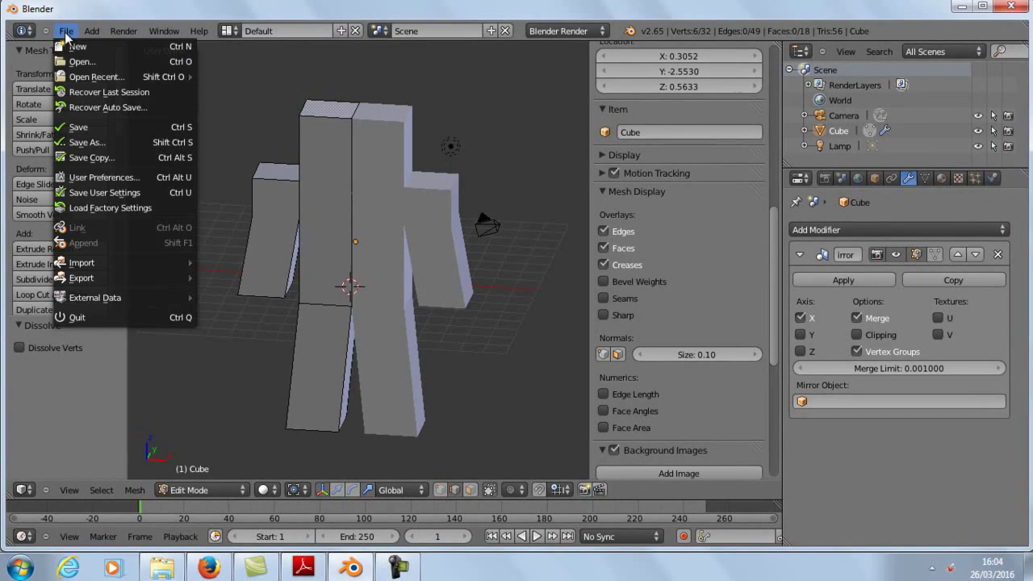
left_click(85, 142)
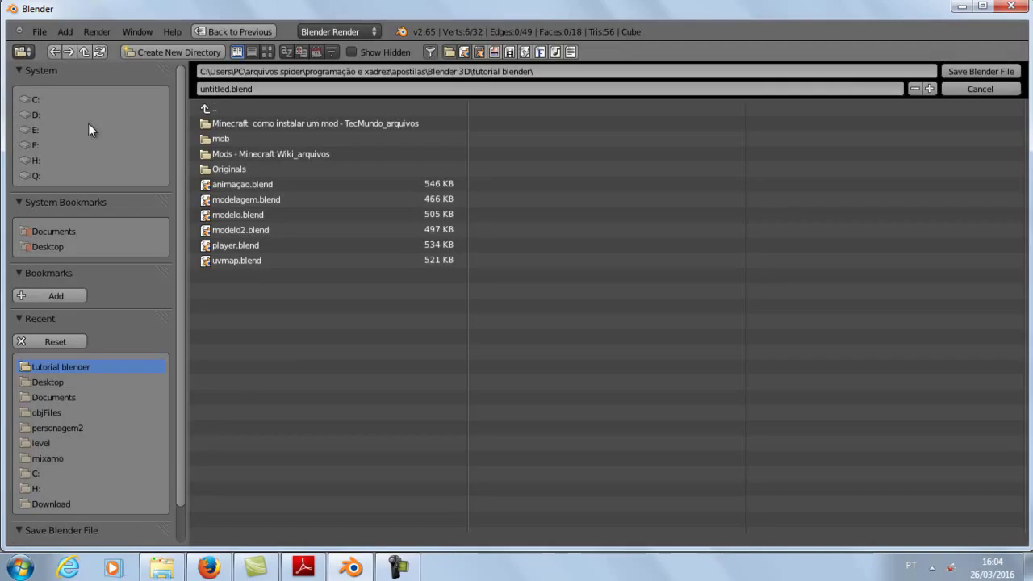
left_click(226, 86)
type("u")
type("mod")
type("elagem2")
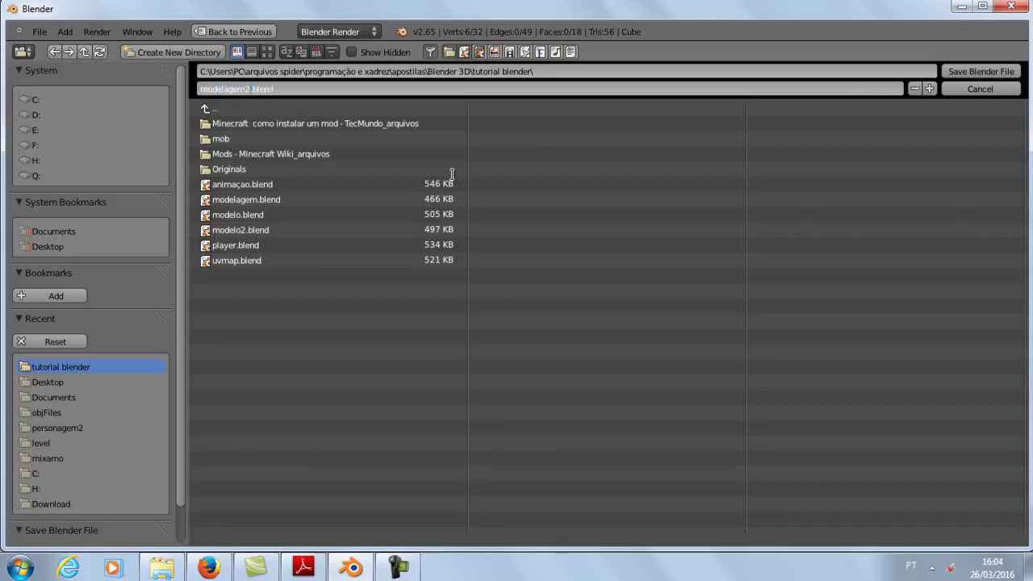
key("BackSpace")
type("Minecraft")
left_click(173, 240)
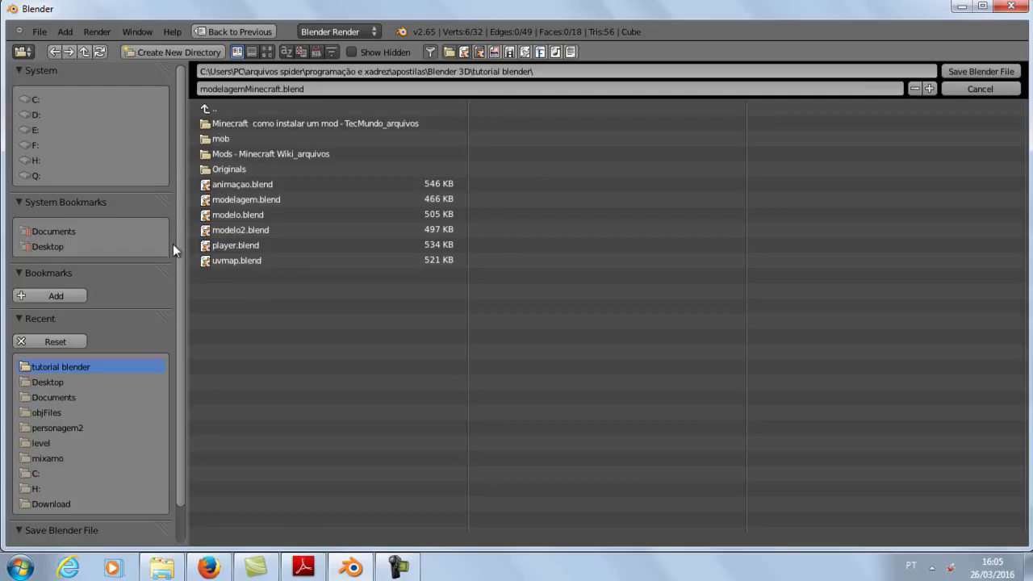
left_click_drag(175, 238, 176, 313)
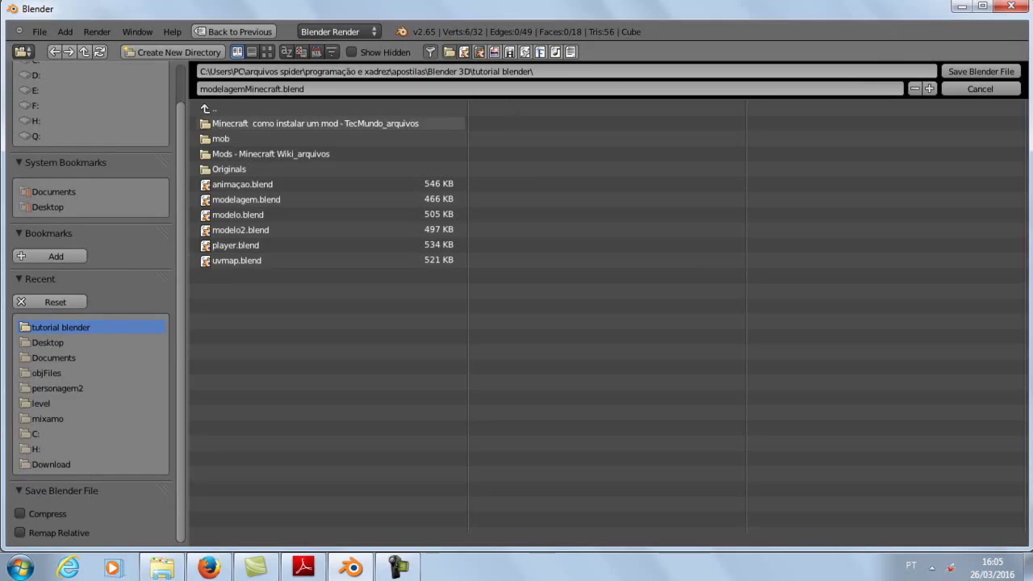
left_click(996, 72)
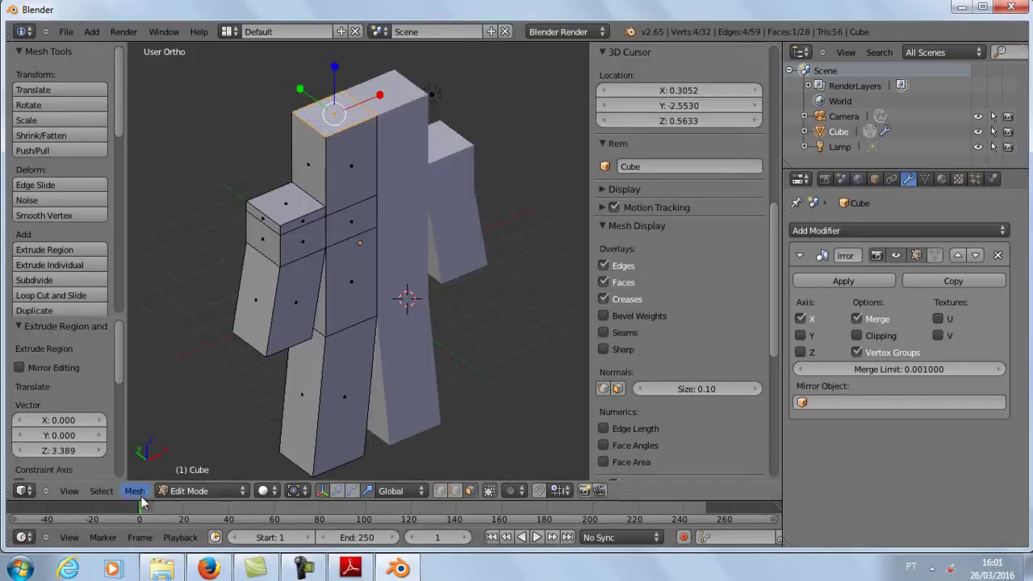
Step: Check the figure in Front view, then switch the mesh to Edge select mode
middle_click_drag(377, 257, 289, 219)
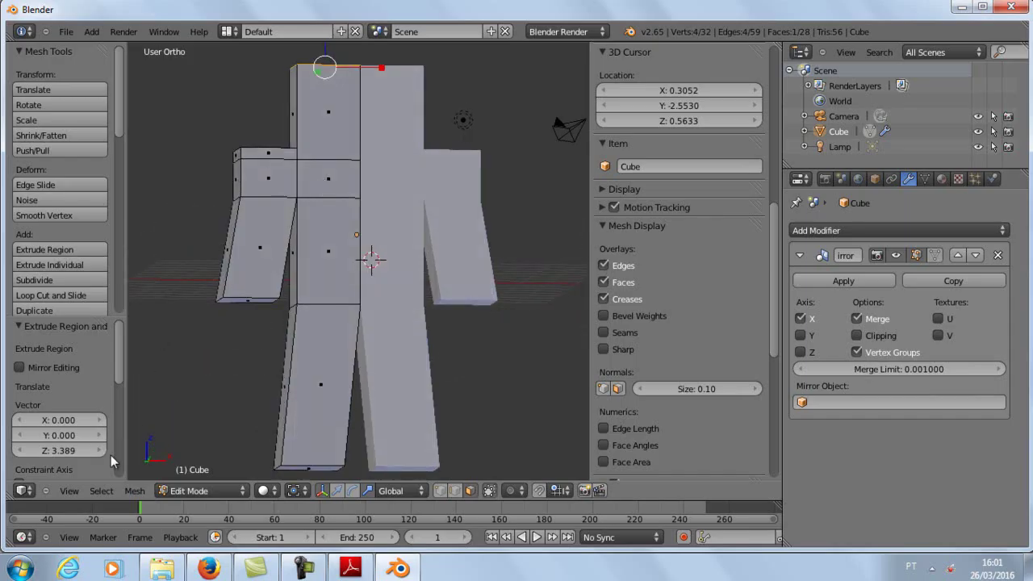
left_click(69, 491)
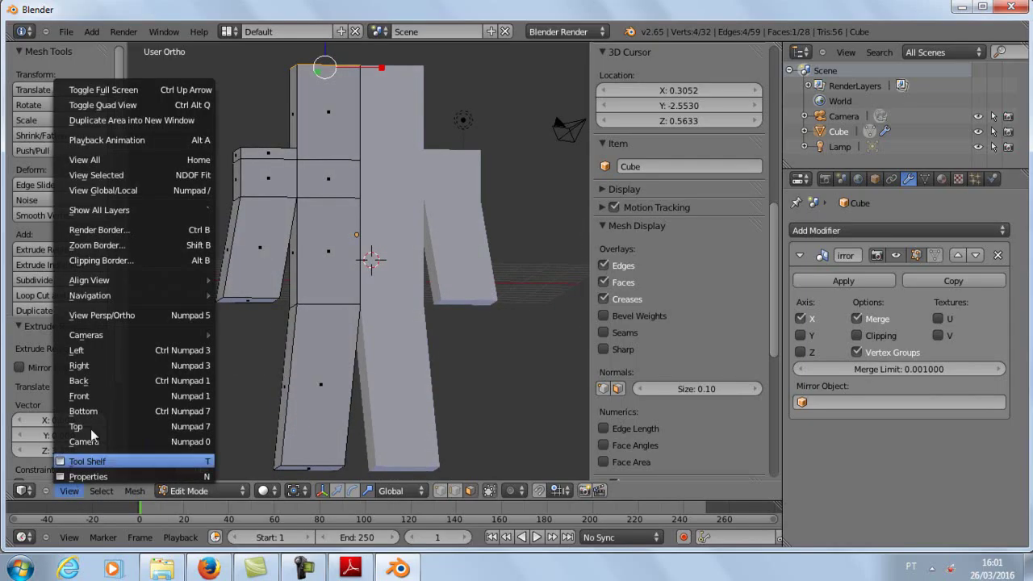
left_click(98, 397)
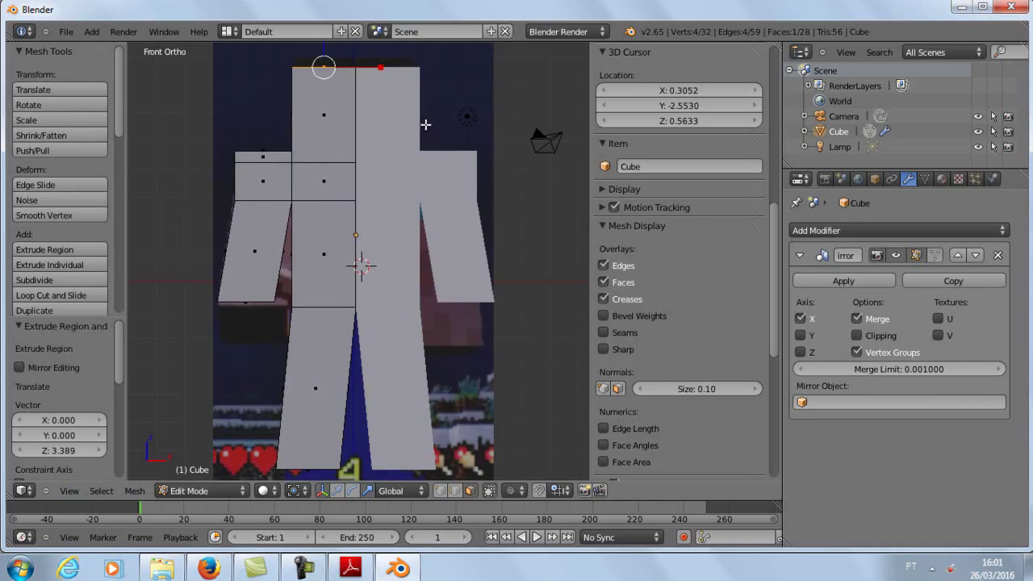
mouse_move(434, 125)
middle_mouse_down()
mouse_move(456, 150)
mouse_move(360, 208)
middle_mouse_up()
middle_click_drag(287, 242, 358, 193)
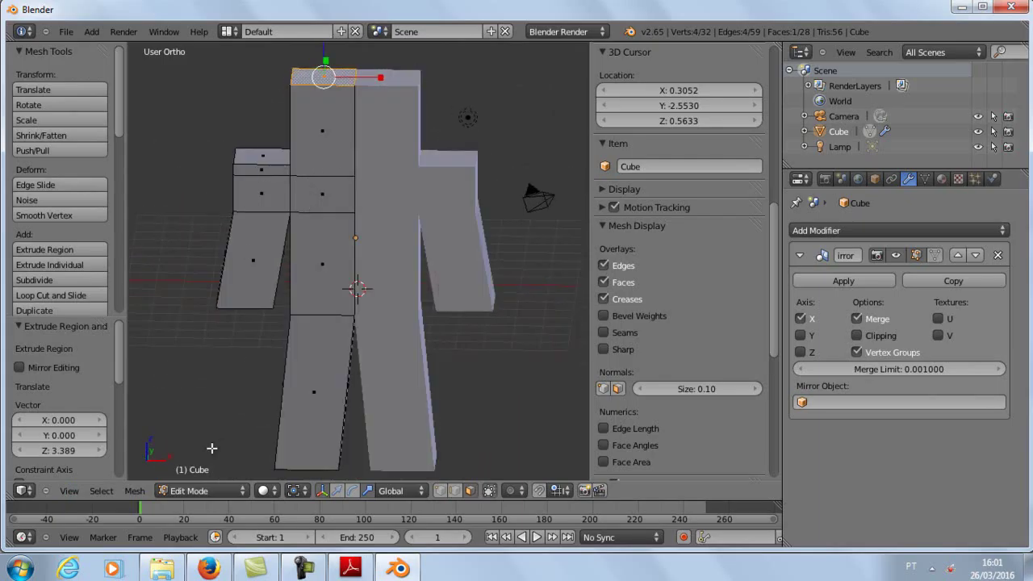
left_click(454, 494)
Step: Dissolve two extra horizontal edges on the torso
right_click(324, 176)
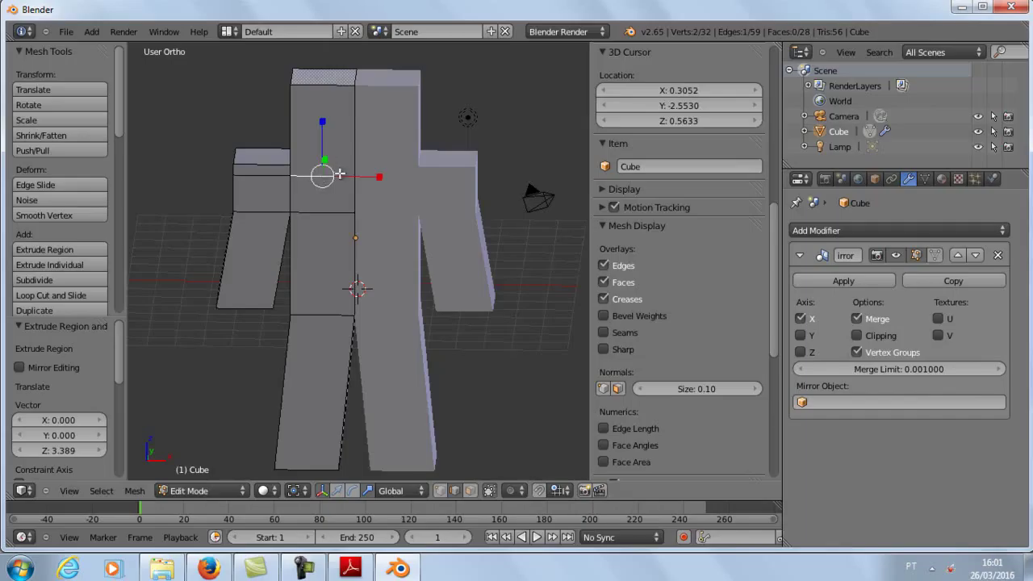
key("x")
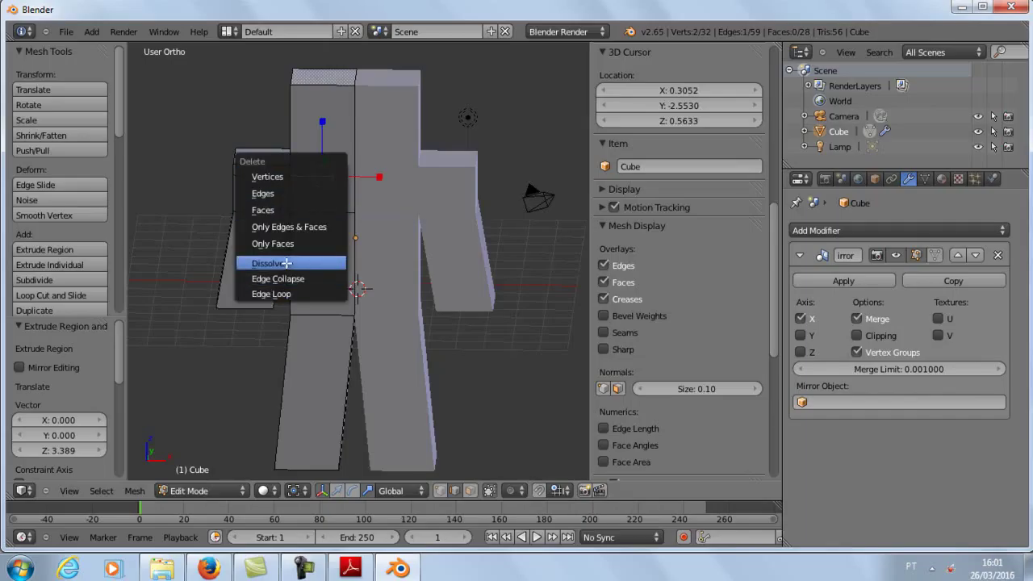
left_click(286, 263)
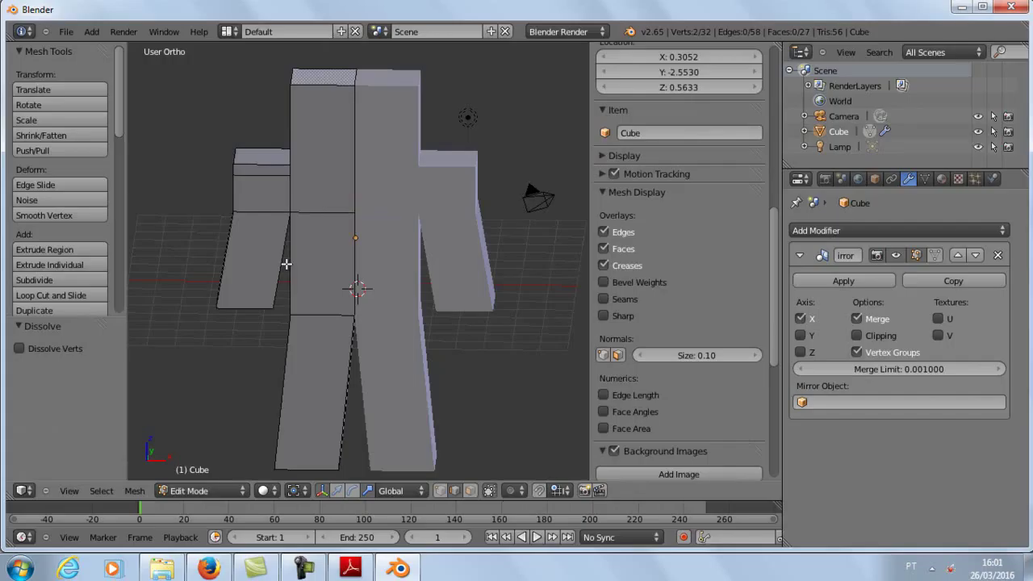
right_click(314, 212)
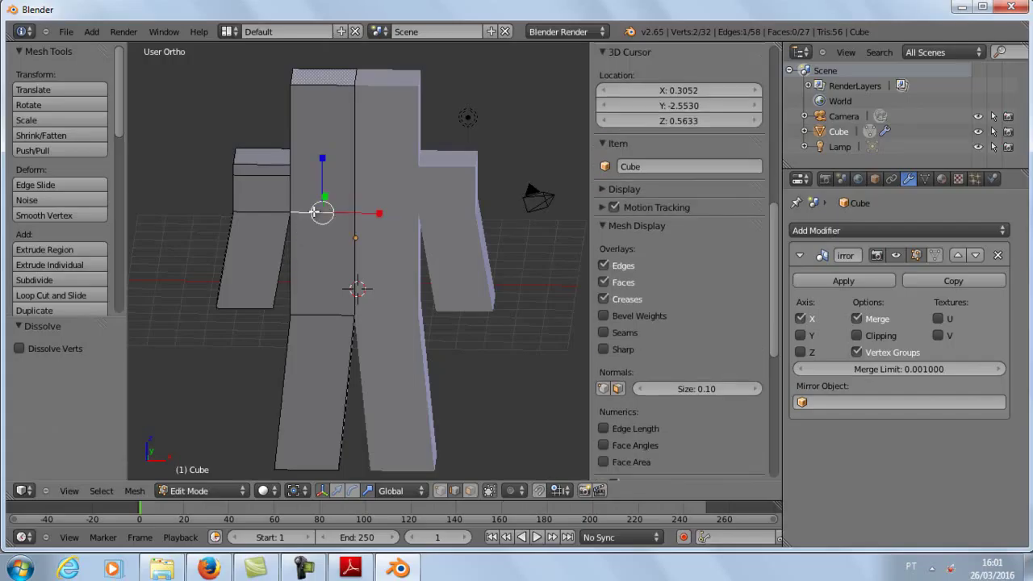
key("x")
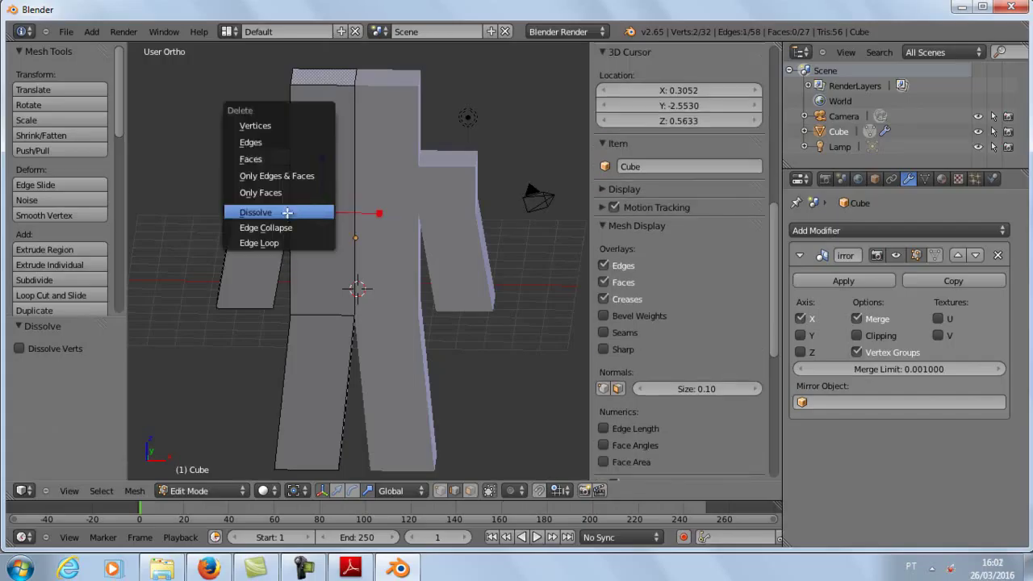
left_click(286, 212)
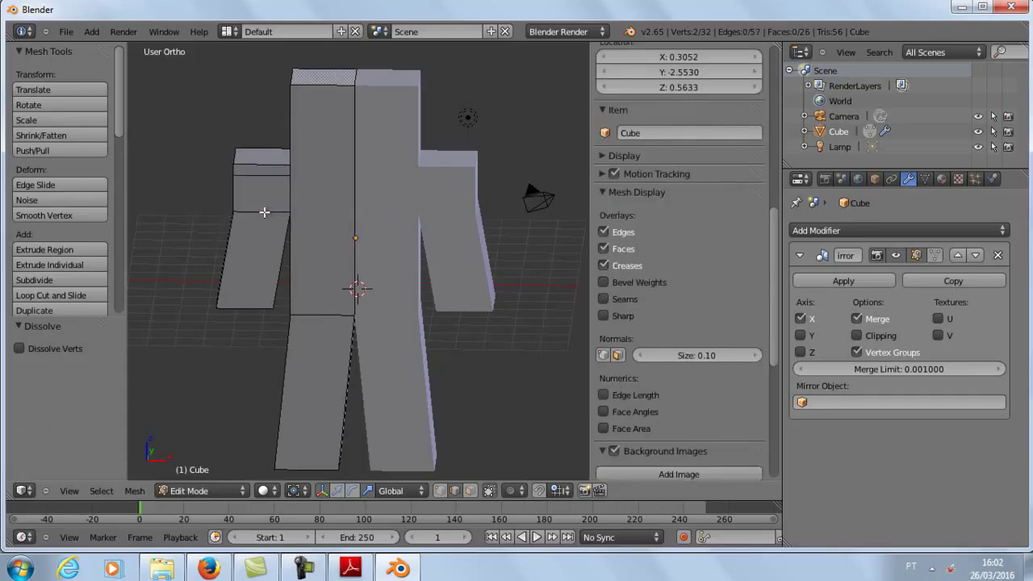
Step: Dissolve two extra edge loops on the left arm
right_click(264, 212)
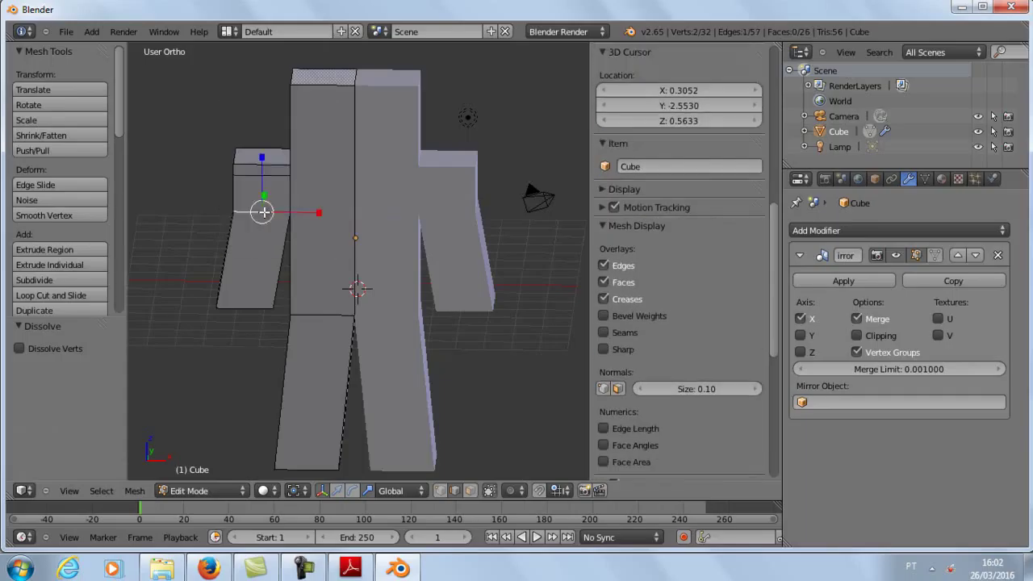
scroll(265, 212, "up", 3)
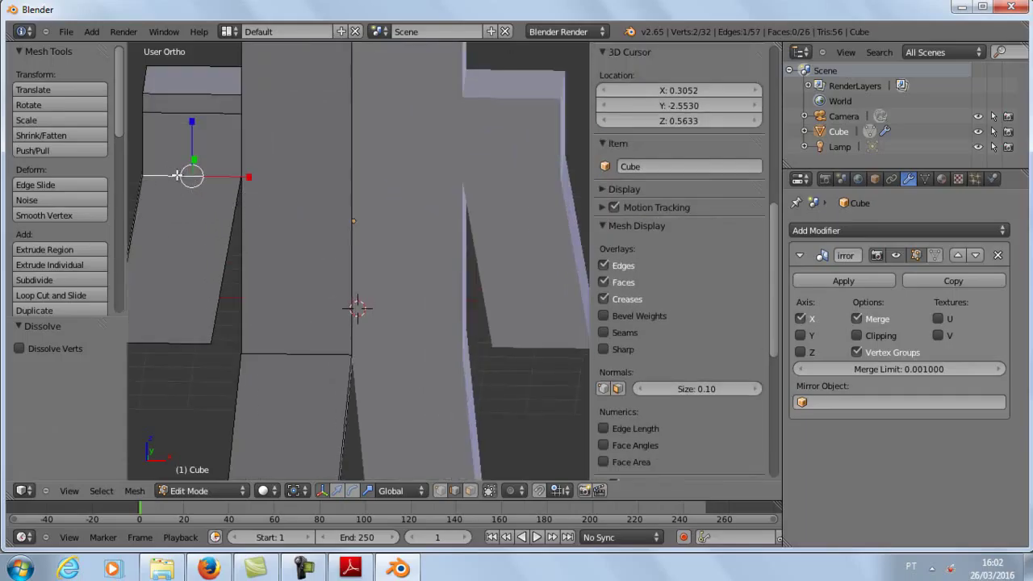
key("x")
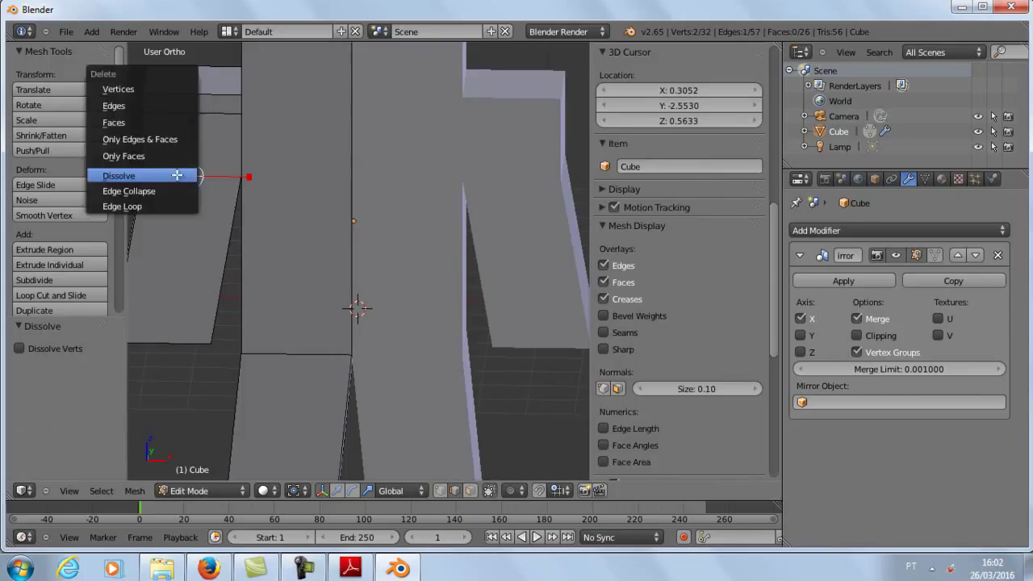
left_click(177, 173)
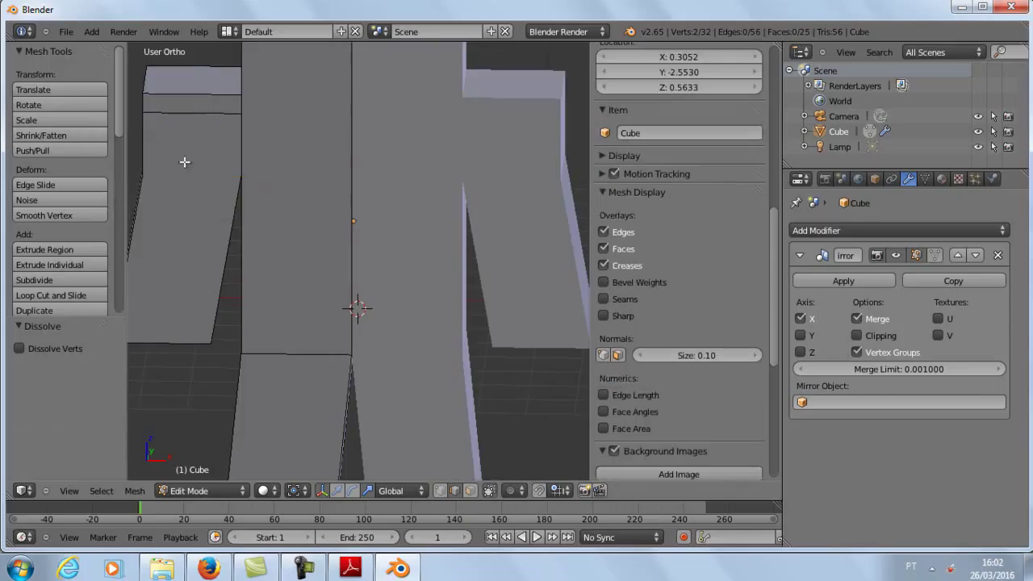
right_click(212, 115)
key("x")
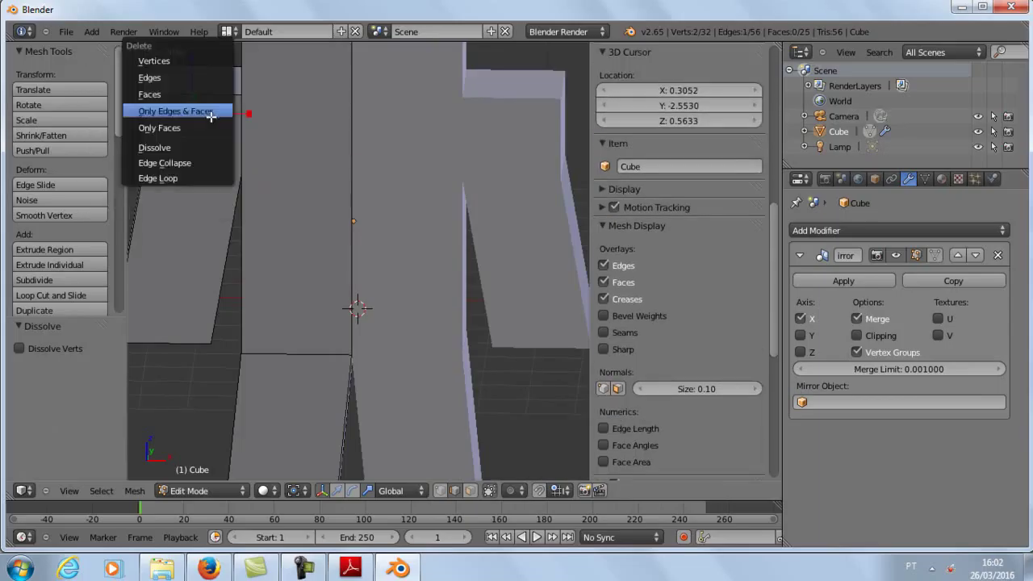
left_click(176, 143)
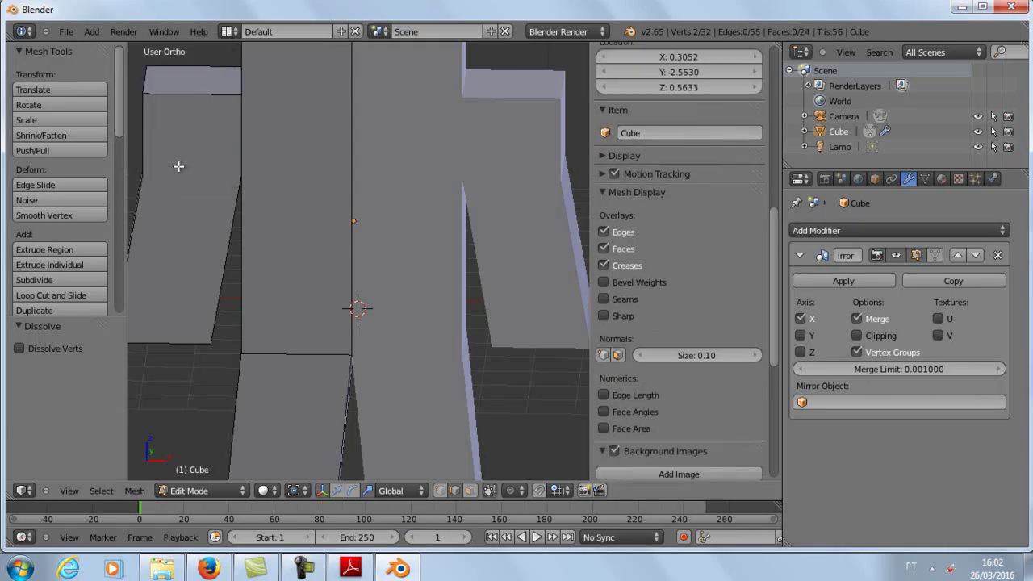
Step: Dissolve two more extra edges on the side of the arm
scroll(175, 164, "down", 4)
middle_click_drag(261, 189, 335, 198)
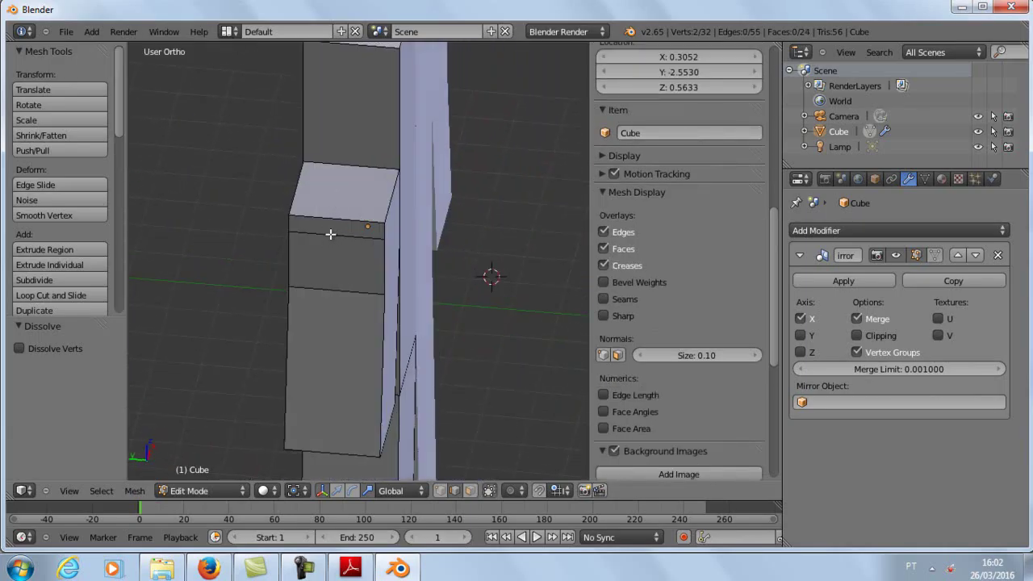
right_click(329, 234)
key("x")
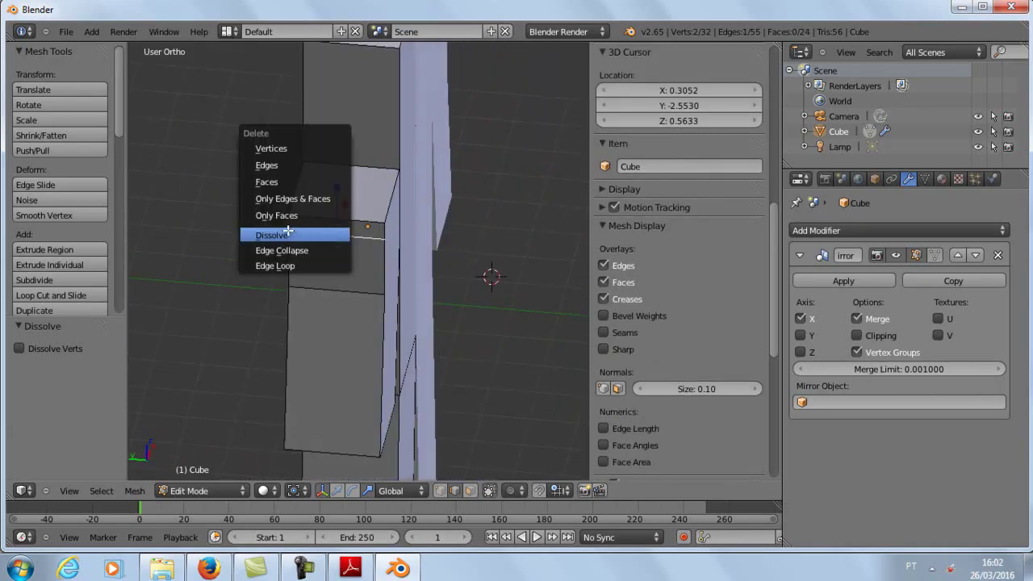
left_click(286, 234)
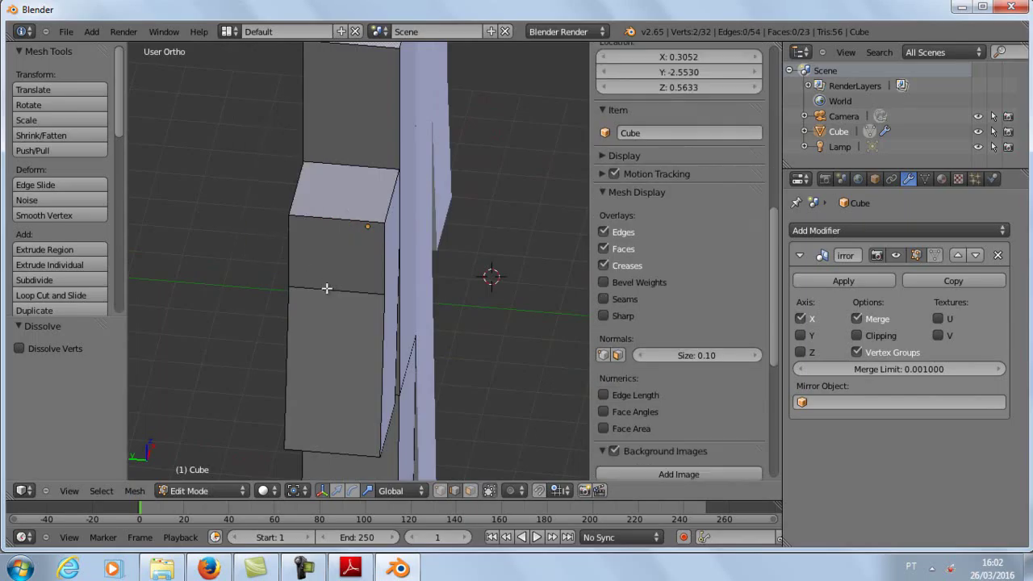
right_click(327, 289)
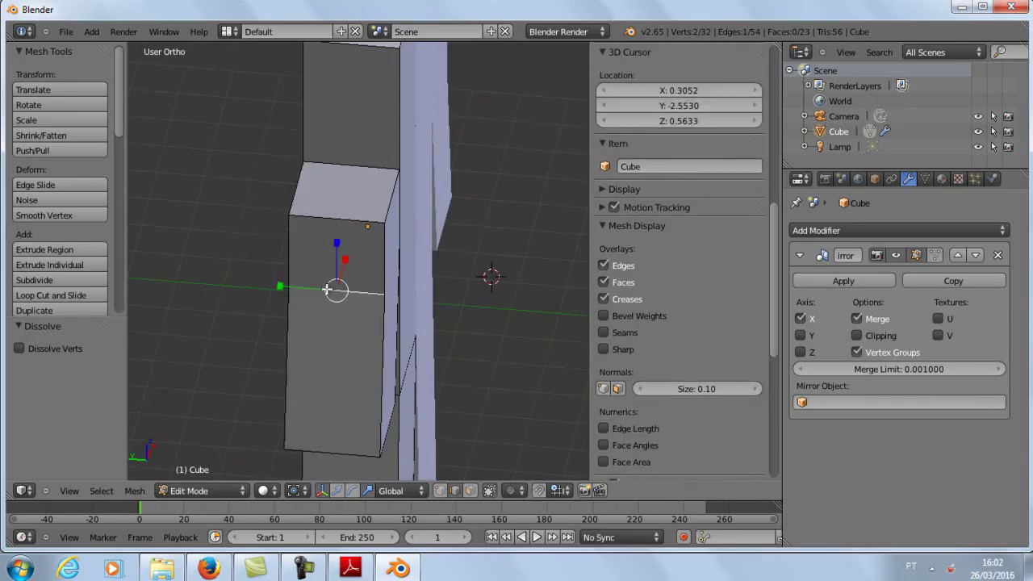
key("x")
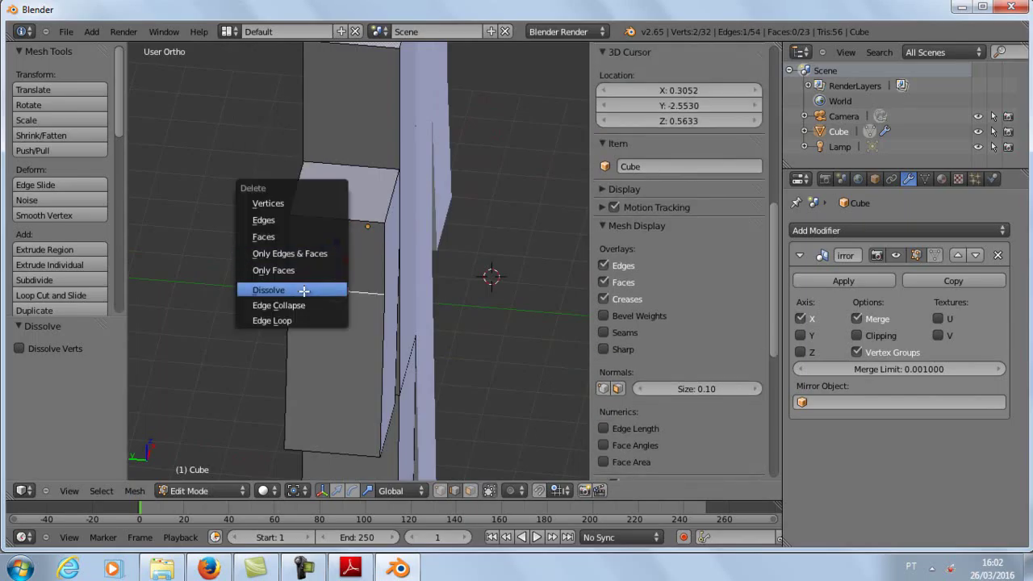
left_click(305, 291)
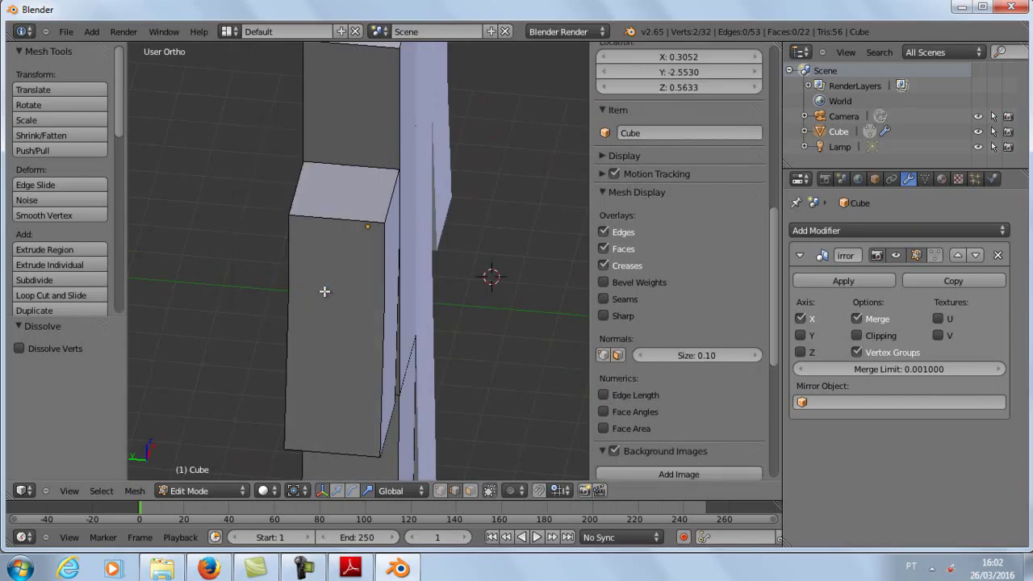
Step: Select the four remaining extra torso edges together and dissolve them
middle_click_drag(323, 291, 423, 275)
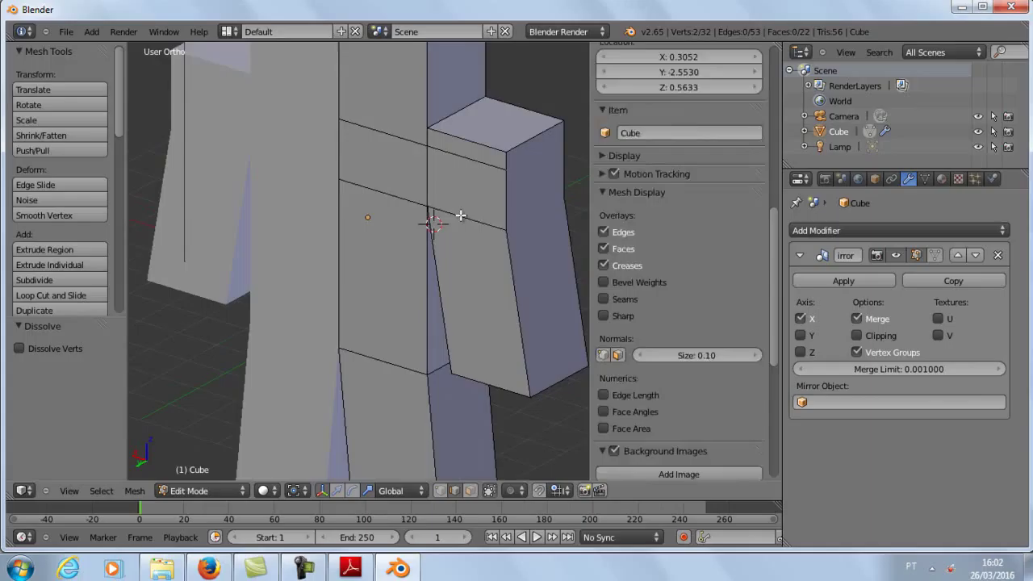
right_click(460, 215)
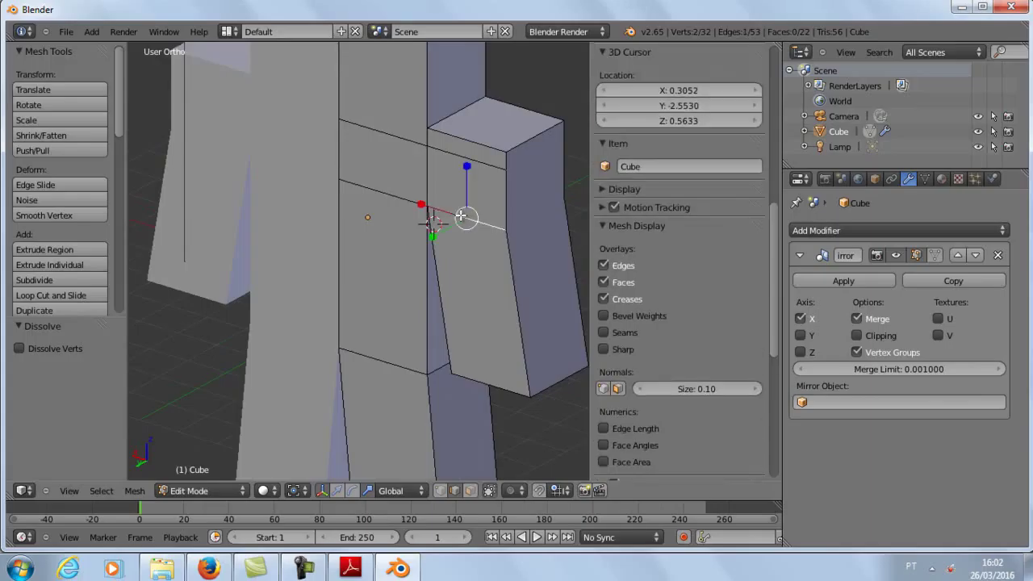
right_click(404, 198, "shift")
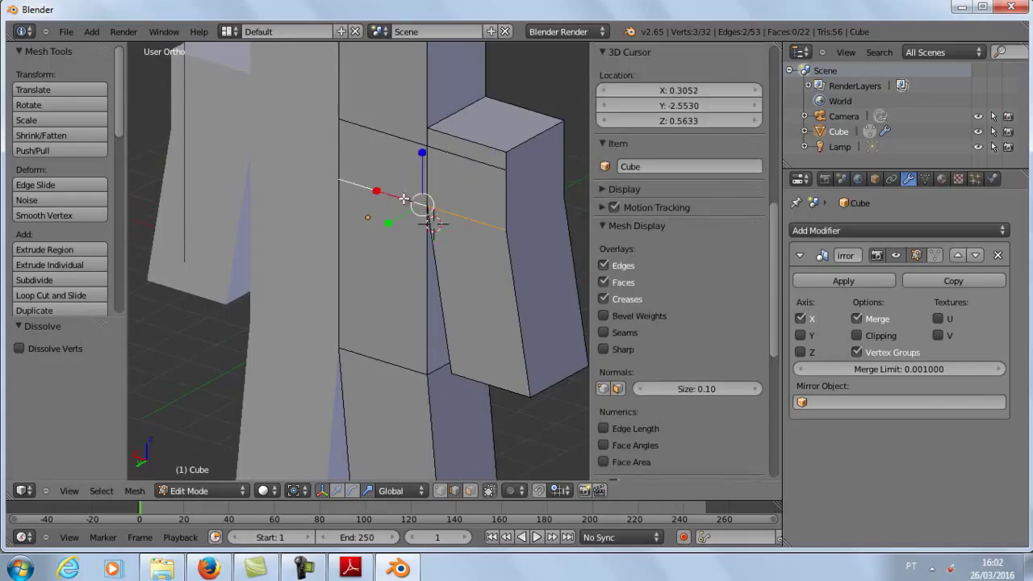
right_click(387, 135, "shift")
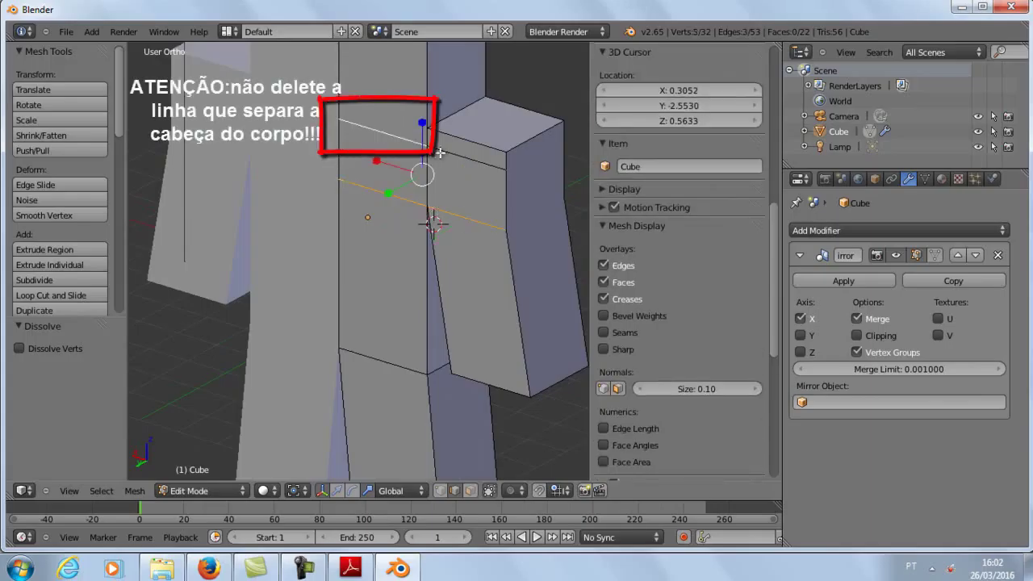
right_click(441, 152, "shift")
key("x")
left_click(402, 148)
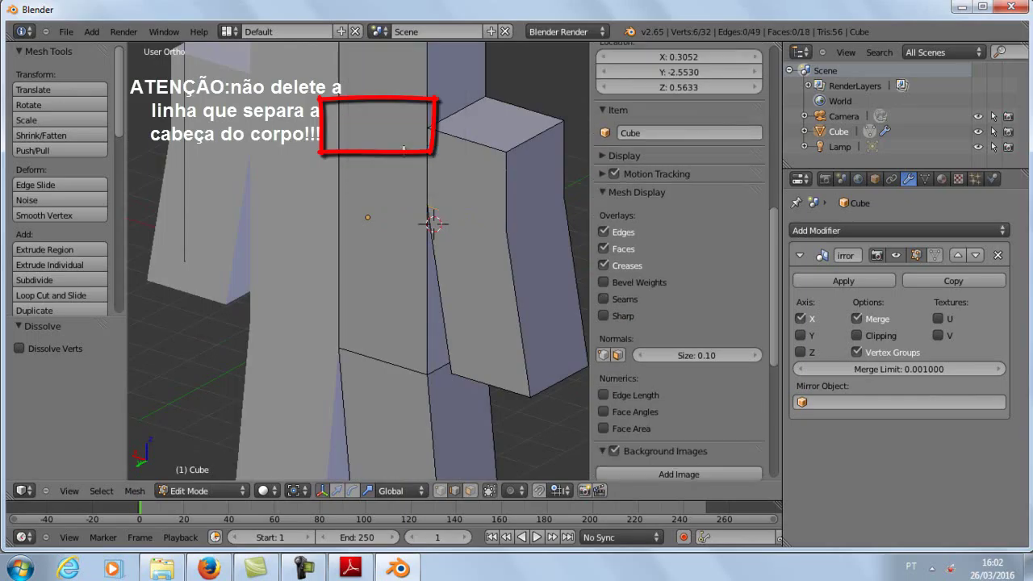
mouse_move(401, 148)
middle_mouse_down()
mouse_move(385, 203)
mouse_move(364, 201)
middle_mouse_up()
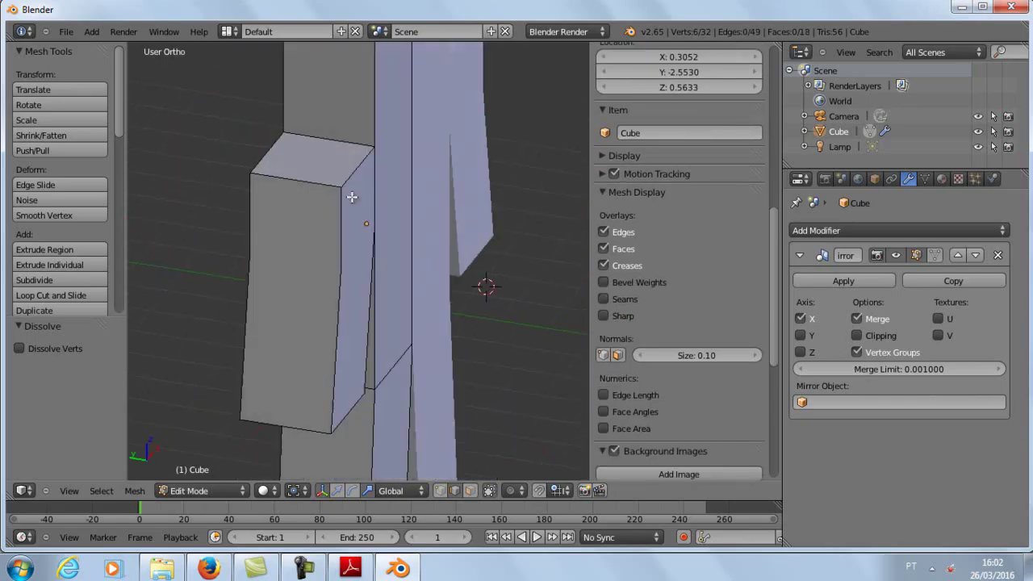
scroll(364, 201, "down", 3)
scroll(272, 170, "down", 2)
middle_click_drag(289, 182, 295, 180)
scroll(295, 180, "up", 3)
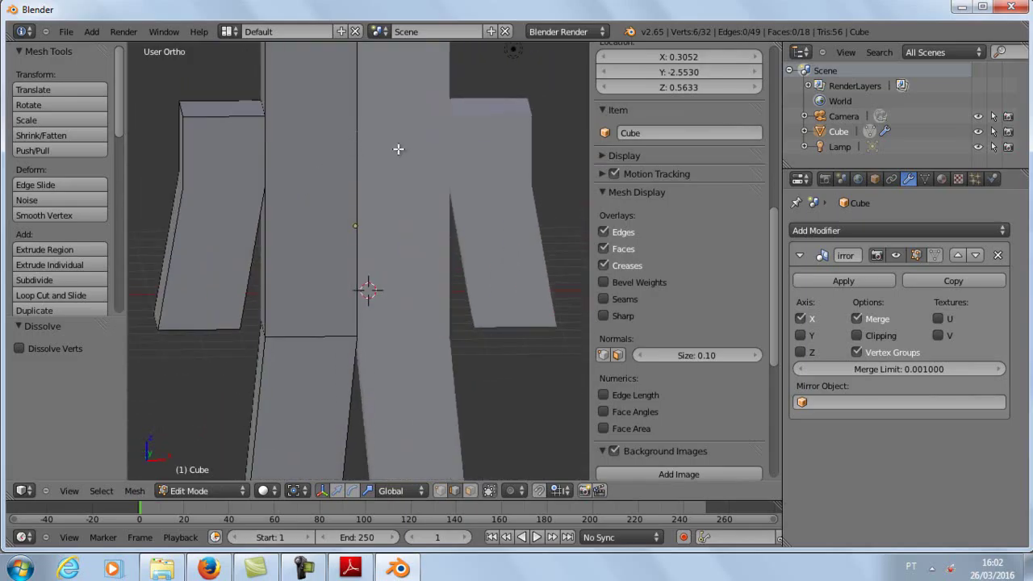
scroll(399, 151, "down", 1)
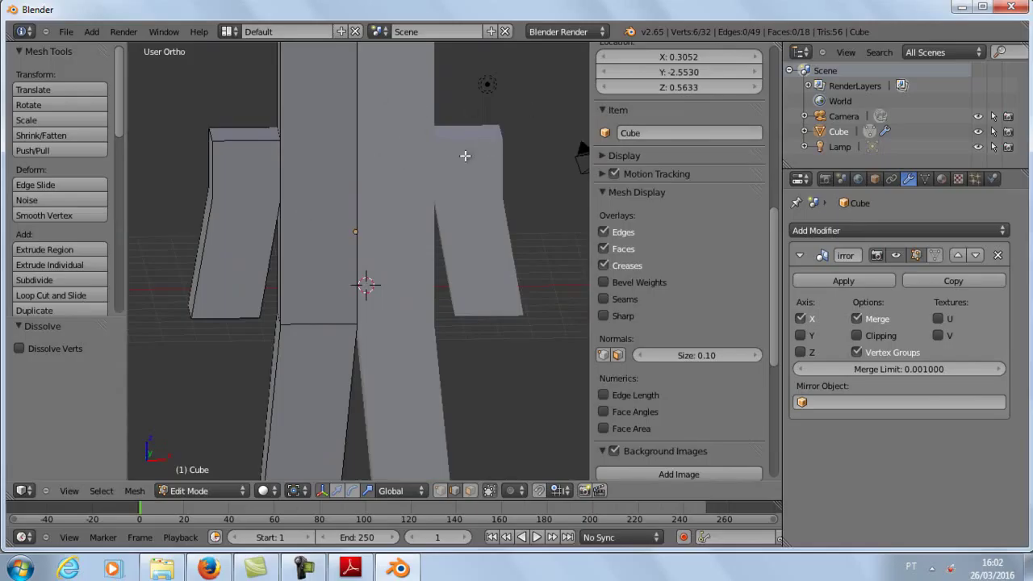
middle_click_drag(489, 157, 392, 195)
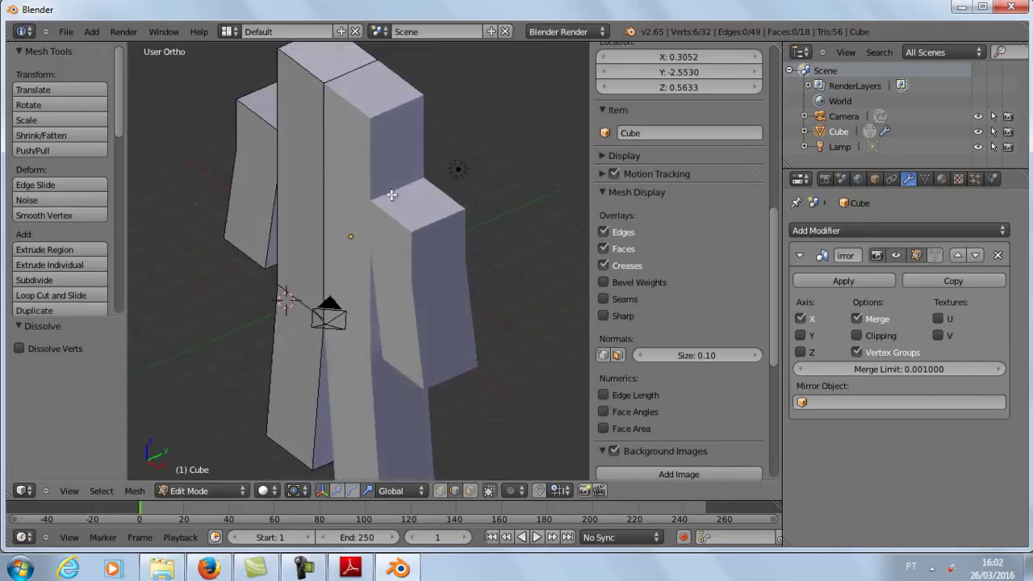
scroll(365, 144, "down", 2)
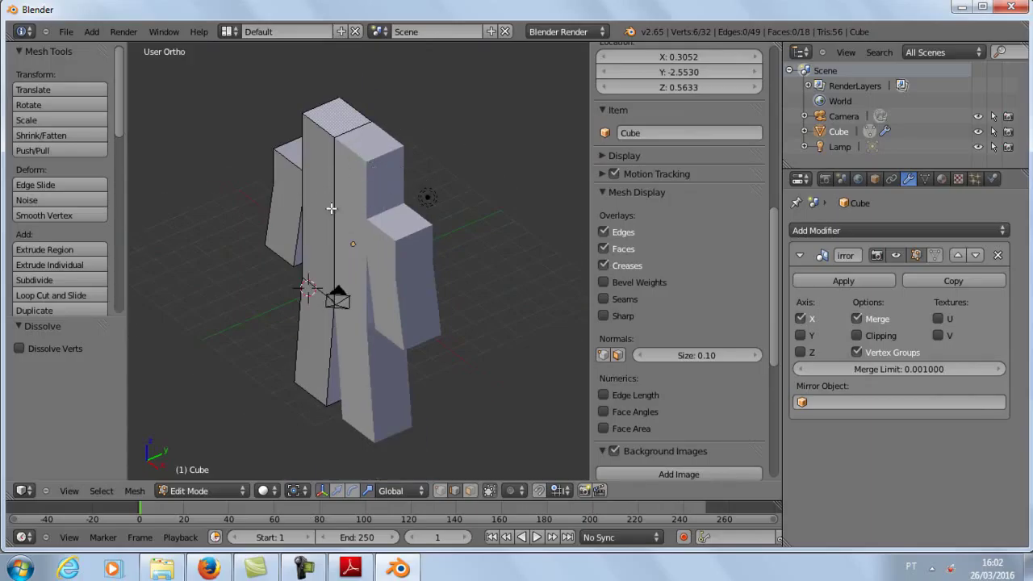
middle_click_drag(331, 208, 408, 186)
scroll(408, 185, "up", 3)
scroll(408, 186, "down", 2)
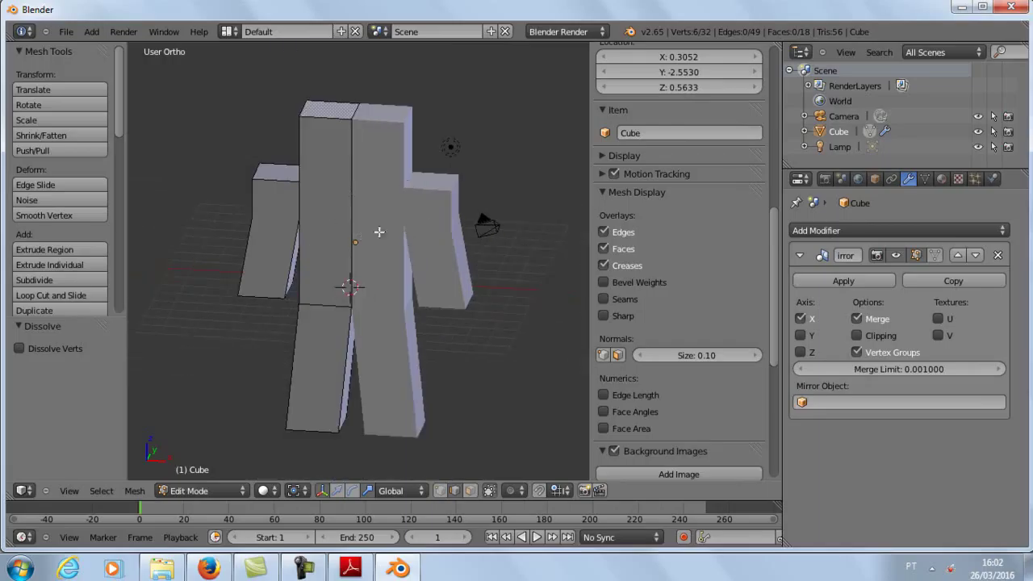
left_click(310, 566)
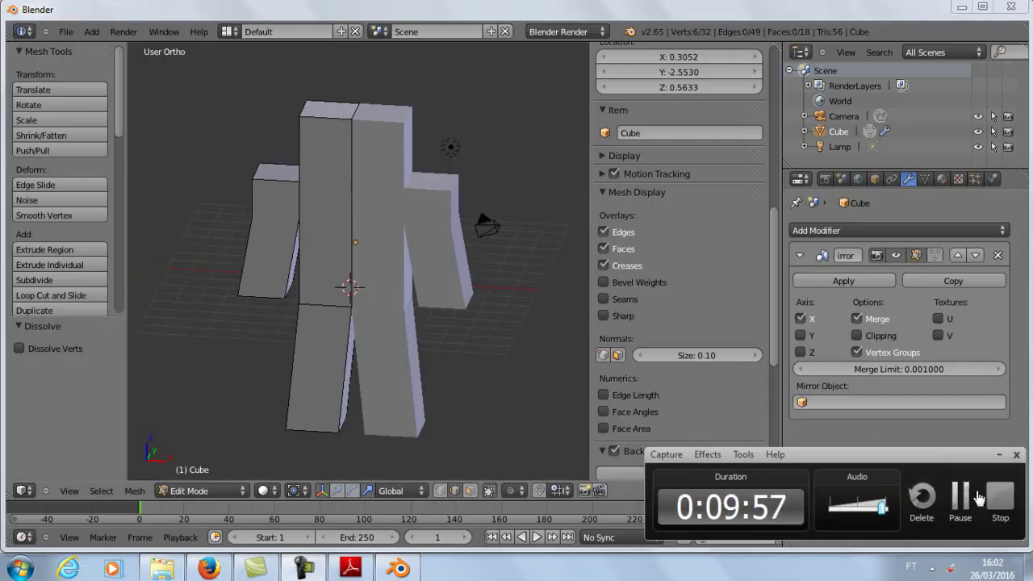